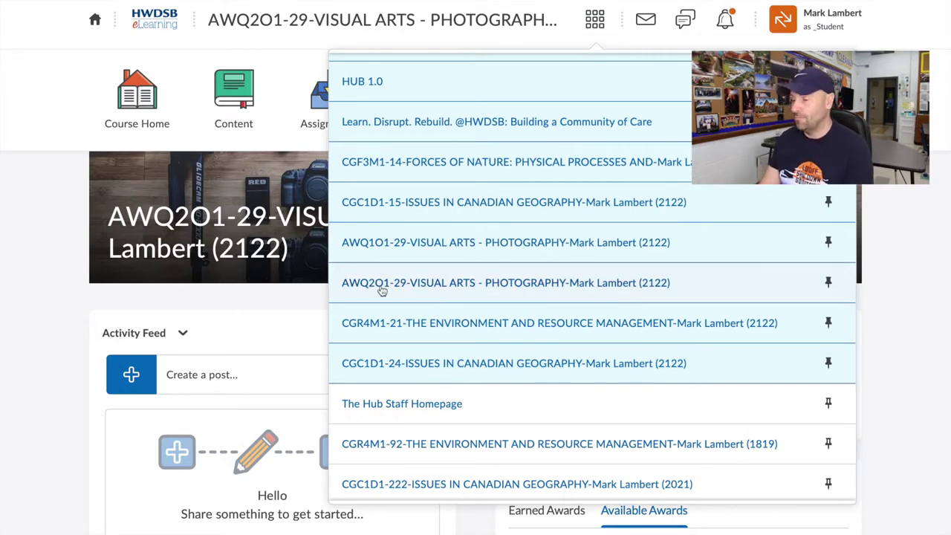
Open the AWQ2O1-29 Visual Arts - Photography course content and launch the eLearning Student Orientation Checklist from the orientation package.
{"action": "left_click", "coordinate": [382, 286]}
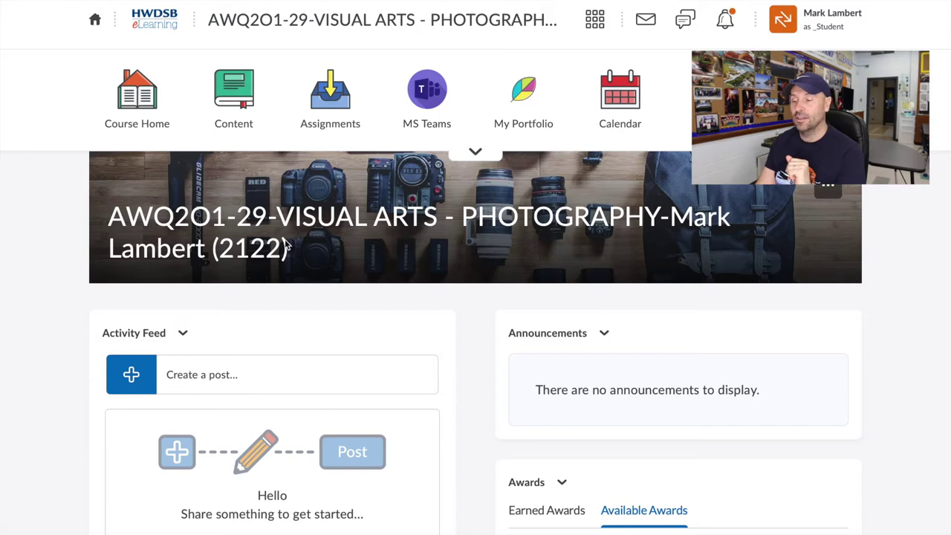
{"action": "left_click", "coordinate": [233, 90]}
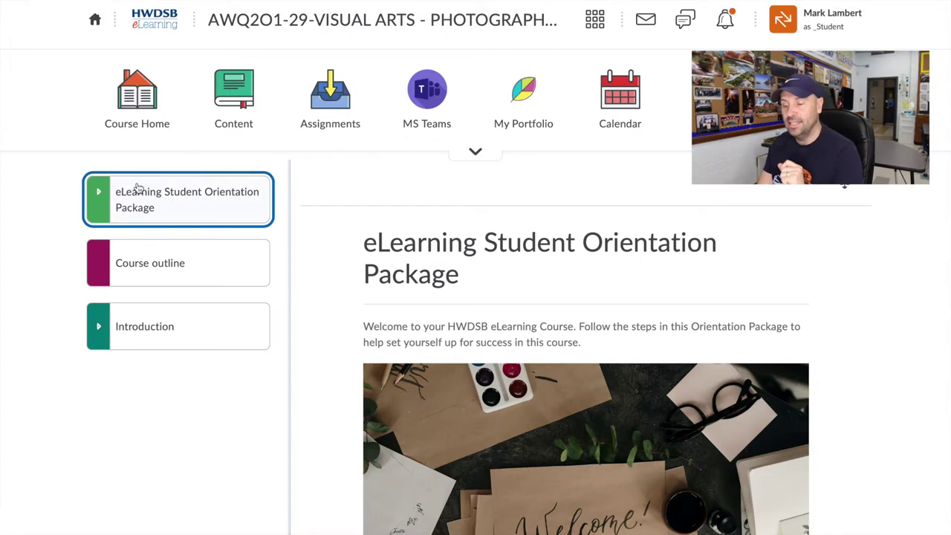
{"action": "left_click", "coordinate": [231, 193]}
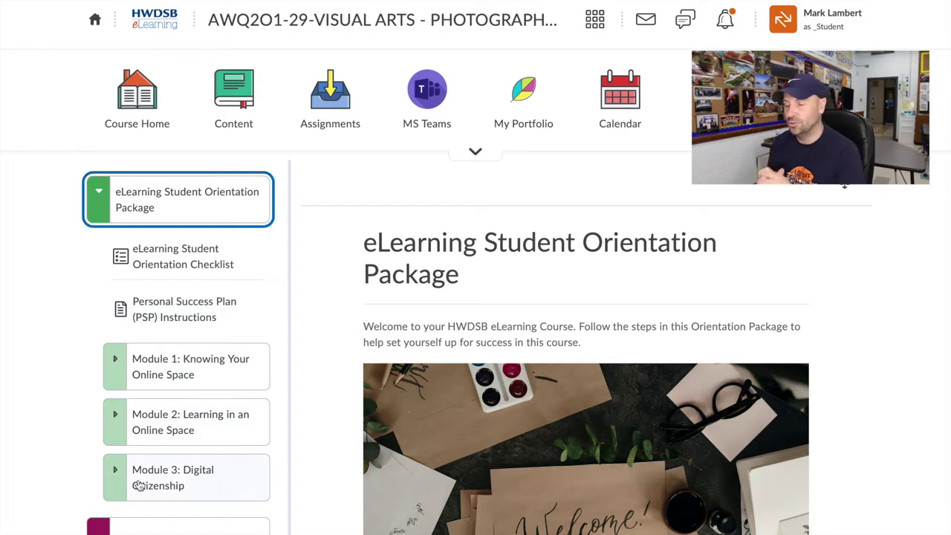
{"action": "left_click", "coordinate": [185, 249]}
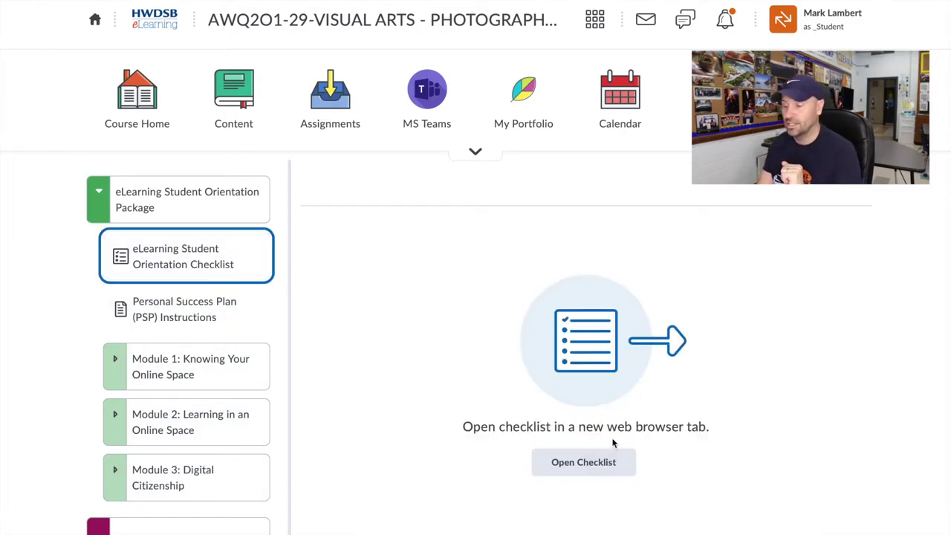
{"action": "left_click", "coordinate": [602, 467]}
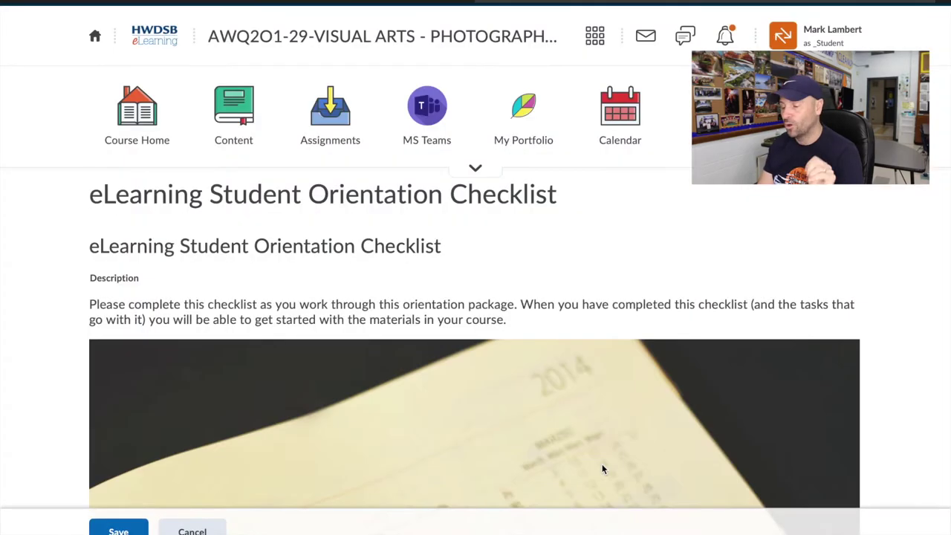
Uncheck all four items in the eLearning Student Orientation Checklist.
{"action": "scroll", "coordinate": [603, 466], "scroll_direction": "down", "scroll_amount": 10}
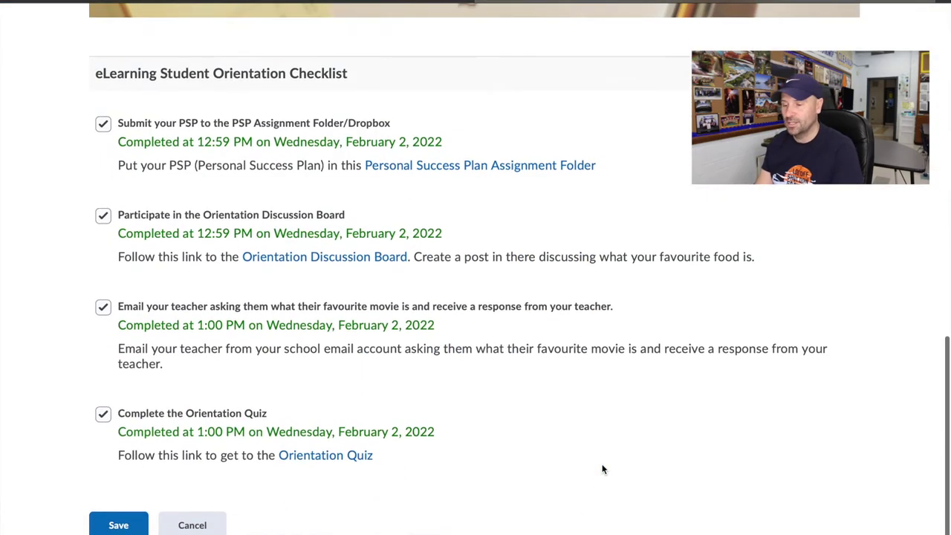
{"action": "left_click", "coordinate": [103, 124]}
{"action": "left_click", "coordinate": [103, 215]}
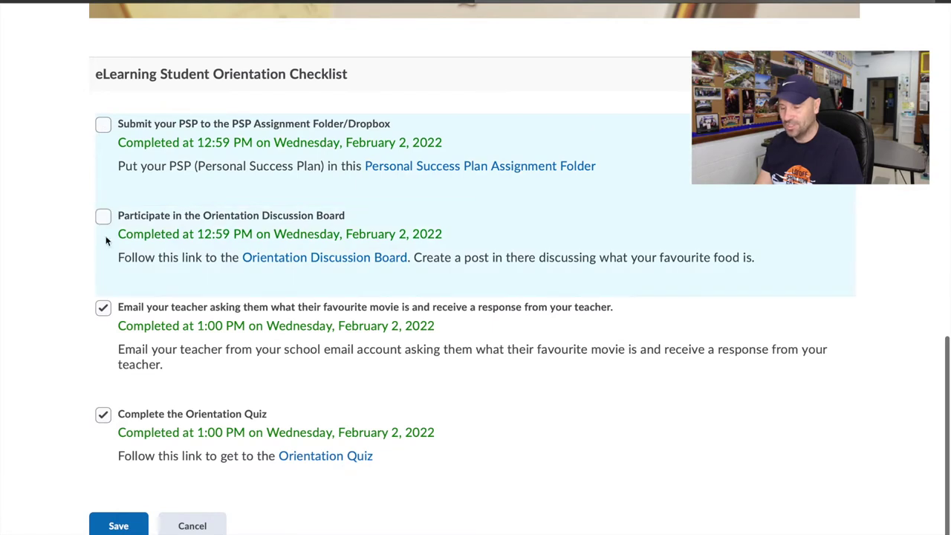
{"action": "left_click", "coordinate": [103, 307]}
{"action": "left_click", "coordinate": [103, 414]}
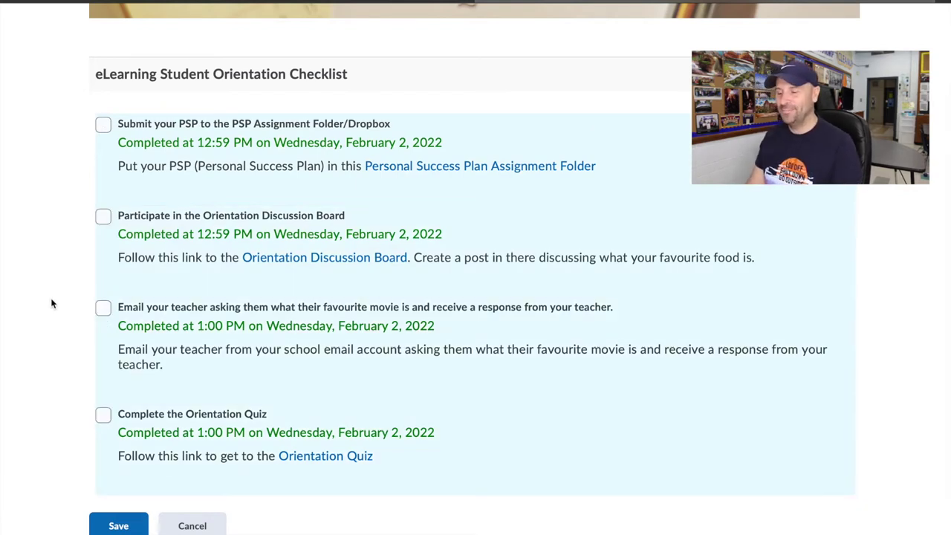
{"action": "left_click", "coordinate": [141, 125]}
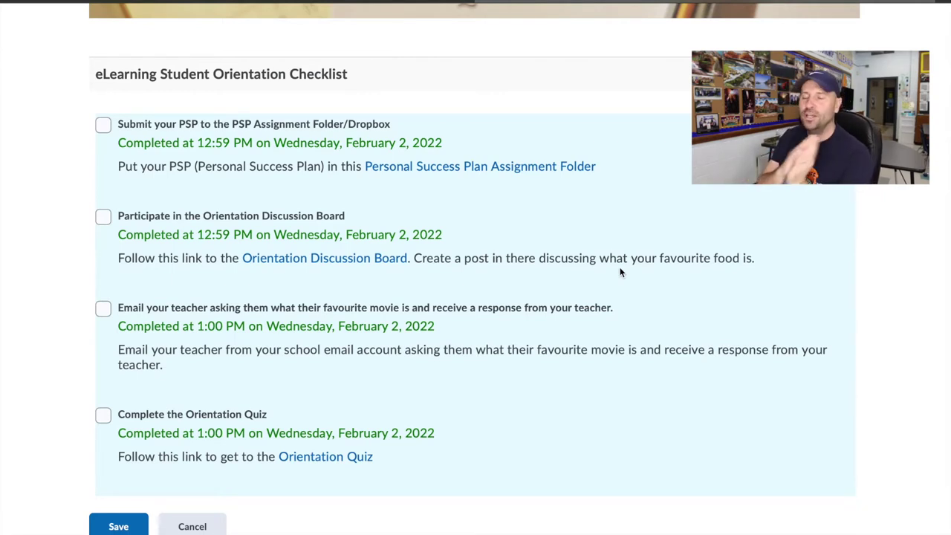
{"action": "scroll", "coordinate": [620, 272], "scroll_direction": "down", "scroll_amount": 1}
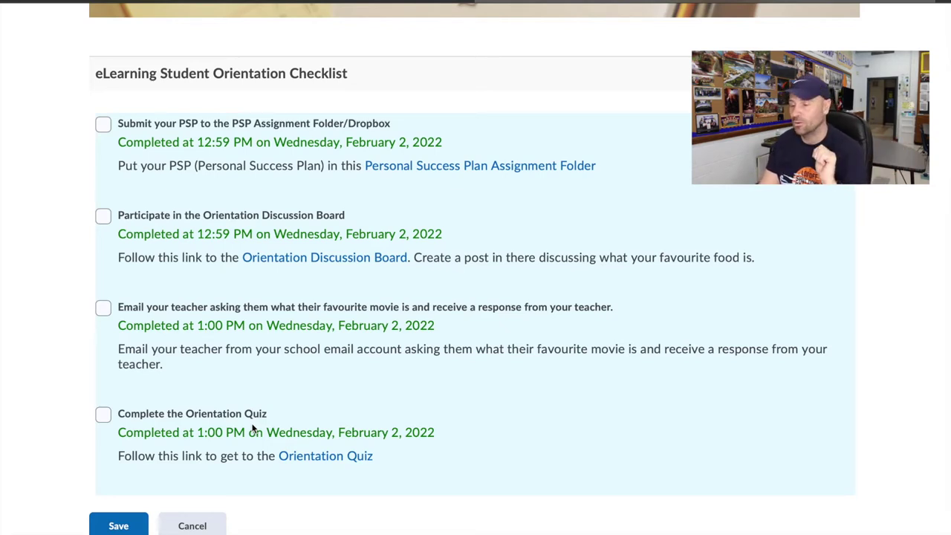
Return to the course content and open the Personal Success Plan (PSP) Instructions in the eLearning Student Orientation Package.
{"action": "scroll", "coordinate": [252, 429], "scroll_direction": "up", "scroll_amount": 15}
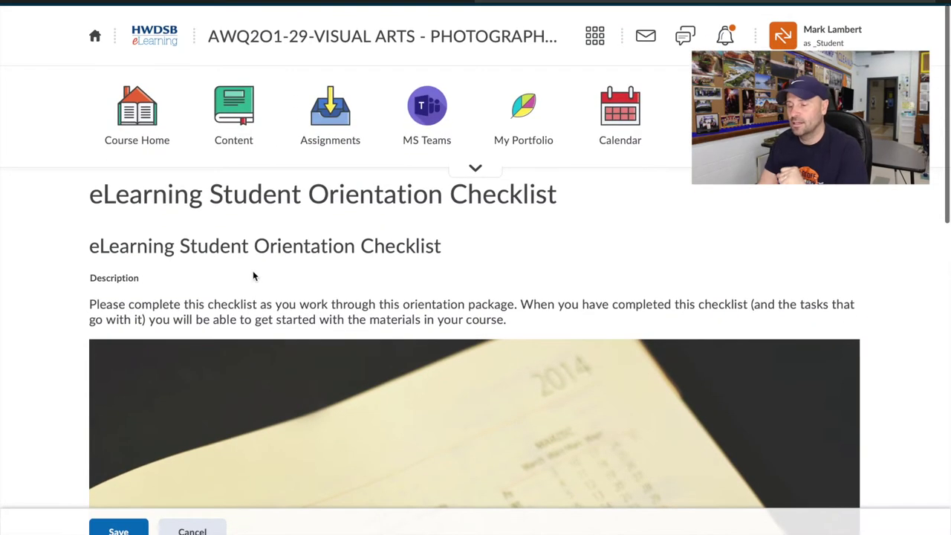
{"action": "left_click", "coordinate": [230, 128]}
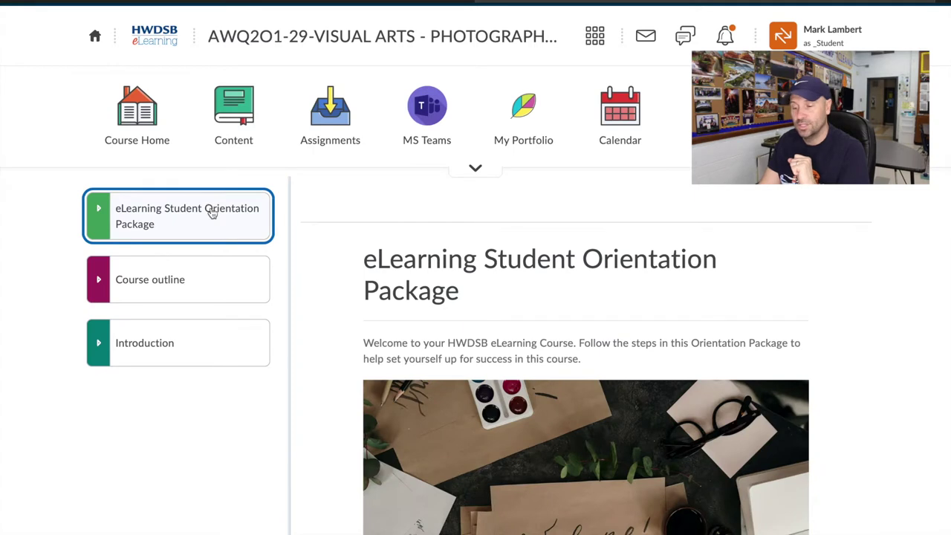
{"action": "left_click", "coordinate": [212, 213]}
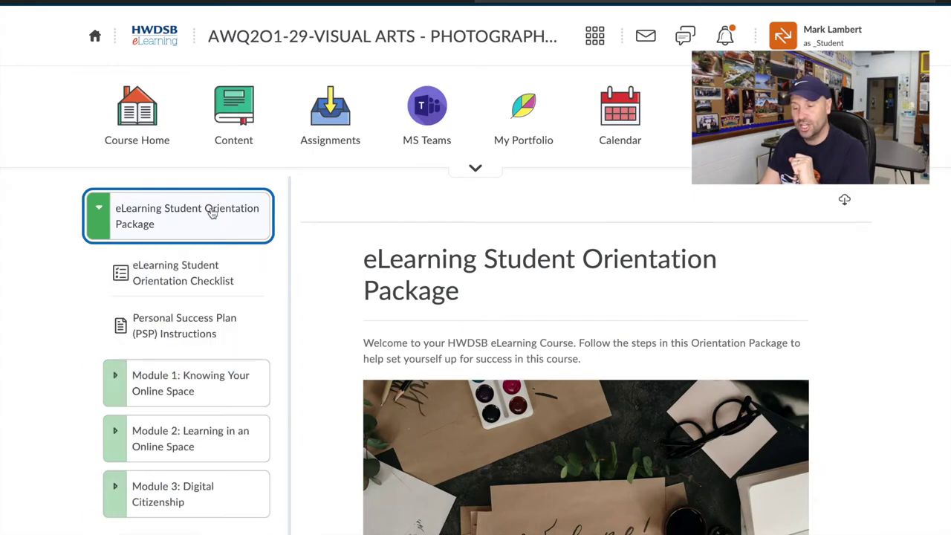
{"action": "left_click", "coordinate": [189, 334]}
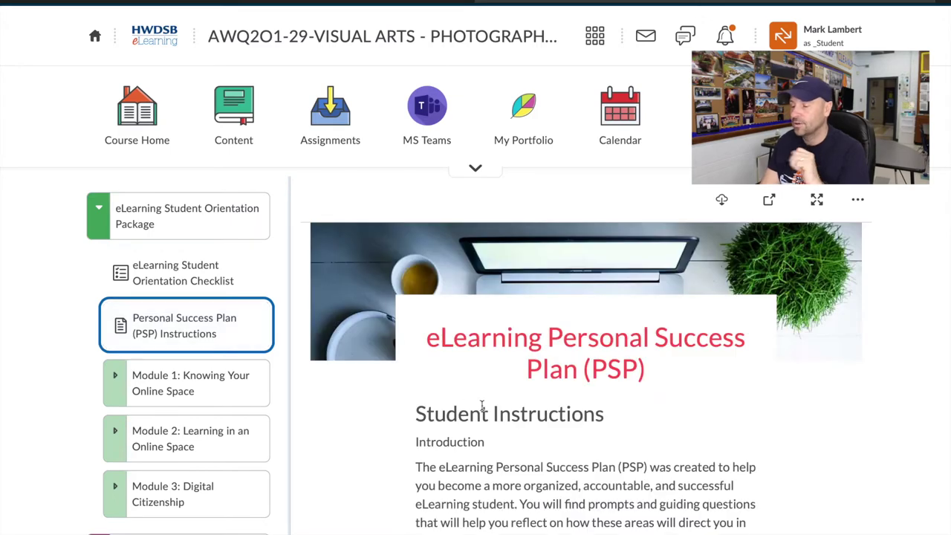
Download the Personal Success Plan 2021-2022 document linked in the PSP instructions and open the downloaded file.
{"action": "scroll", "coordinate": [515, 437], "scroll_direction": "down", "scroll_amount": 1}
{"action": "scroll", "coordinate": [515, 437], "scroll_direction": "down", "scroll_amount": 3}
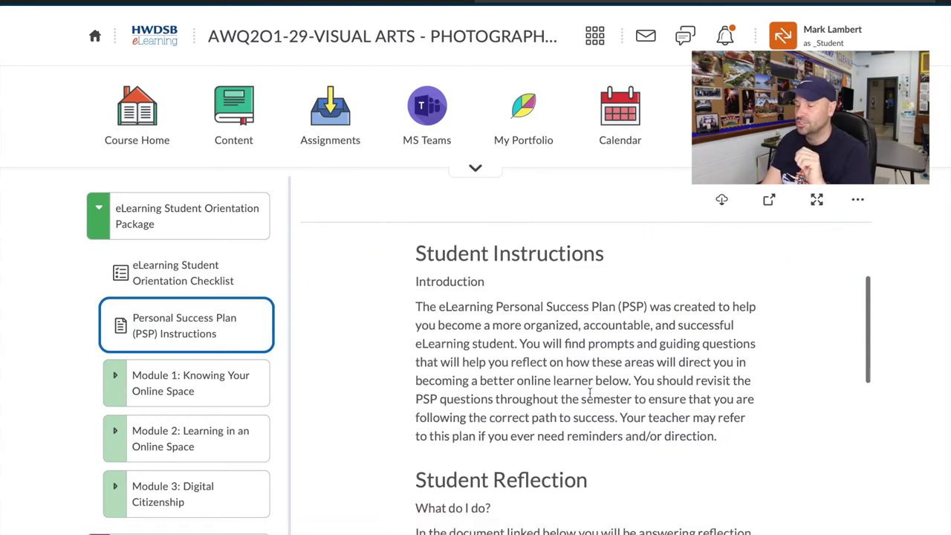
{"action": "scroll", "coordinate": [590, 392], "scroll_direction": "down", "scroll_amount": 4}
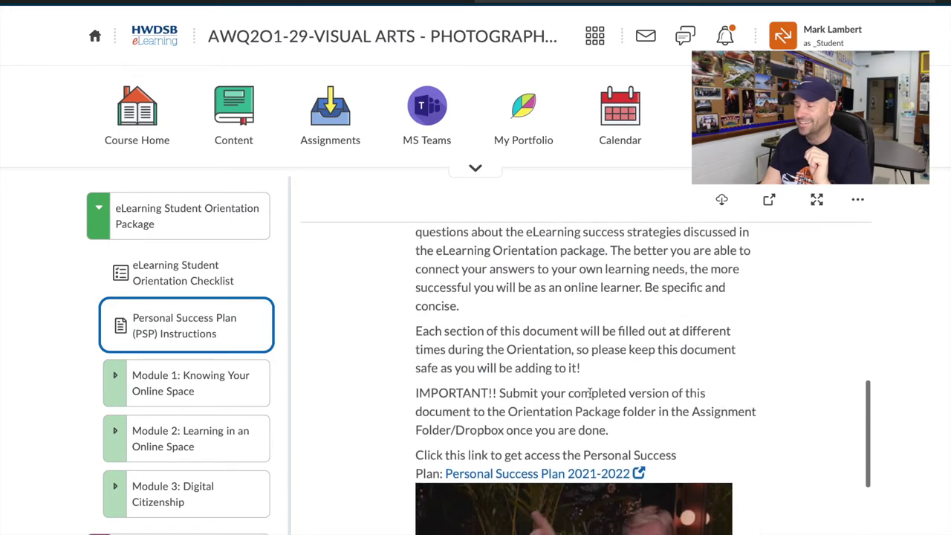
{"action": "scroll", "coordinate": [590, 393], "scroll_direction": "down", "scroll_amount": 1}
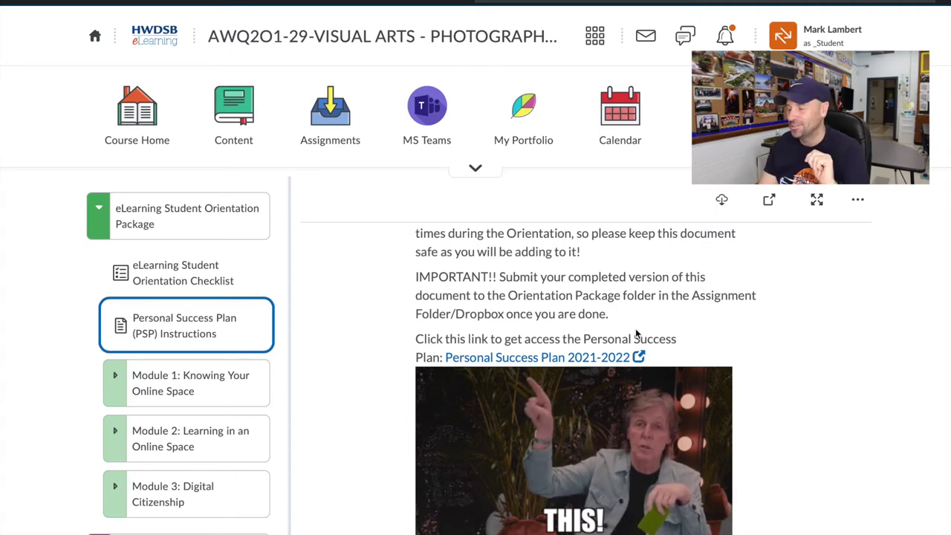
{"action": "left_click", "coordinate": [596, 361]}
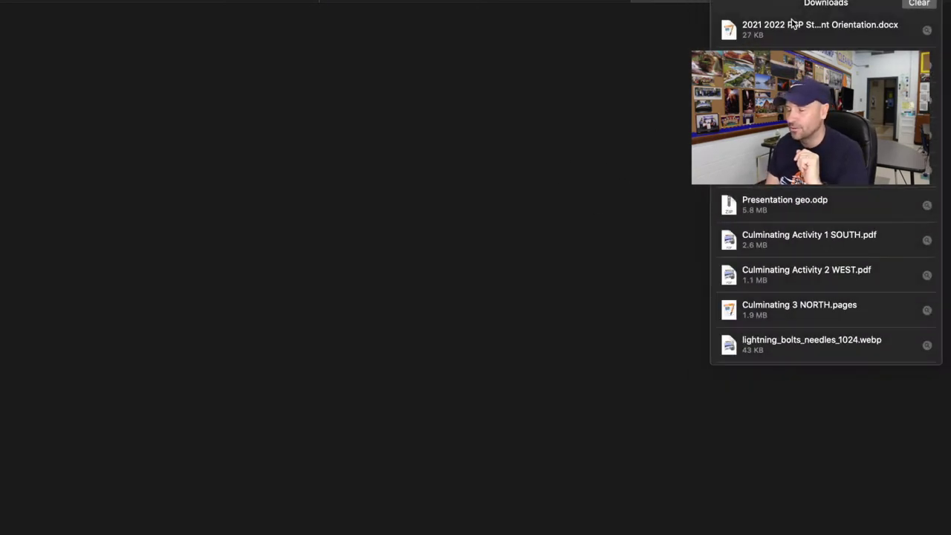
{"action": "double_click", "coordinate": [792, 25]}
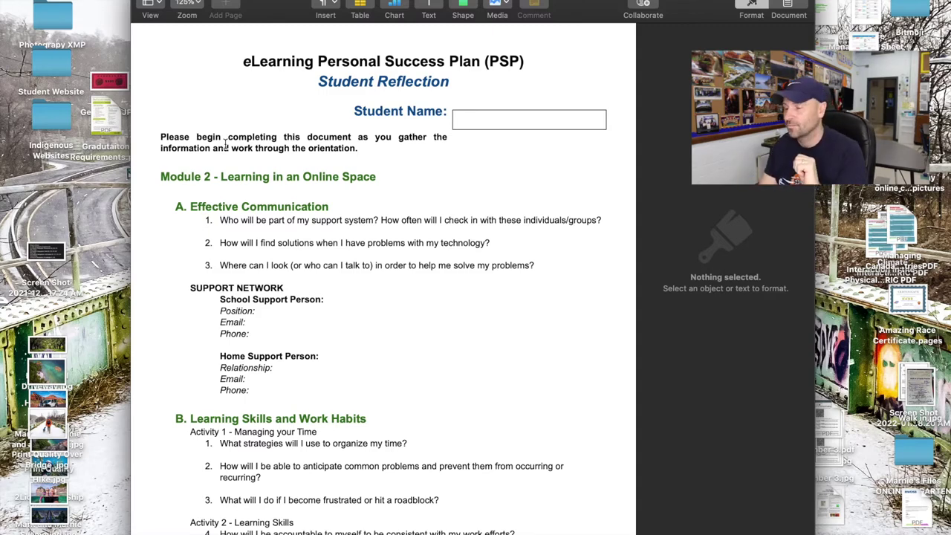
Enter the student's full name in the Student Name box of the Personal Success Plan.
{"action": "left_click", "coordinate": [514, 121]}
{"action": "left_click", "coordinate": [514, 120]}
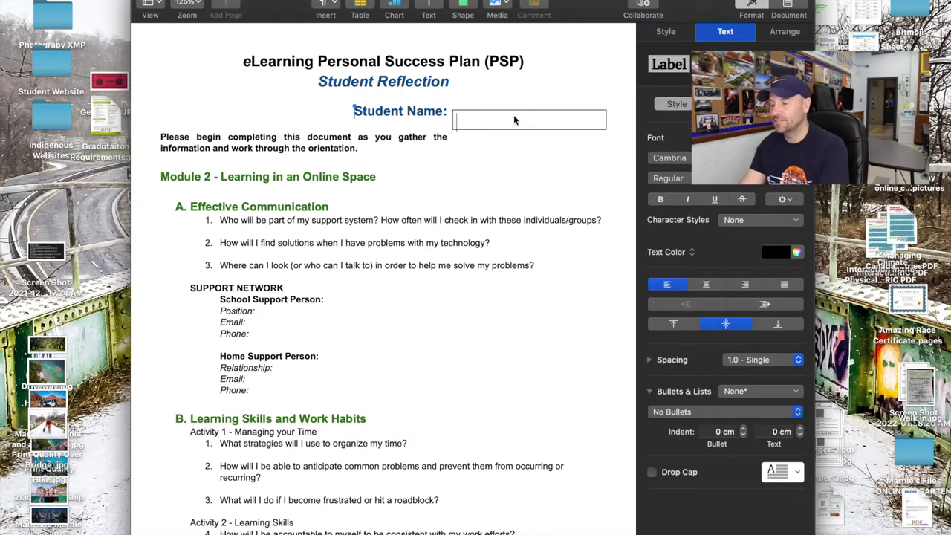
{"action": "type", "text": "Mark Lambert"}
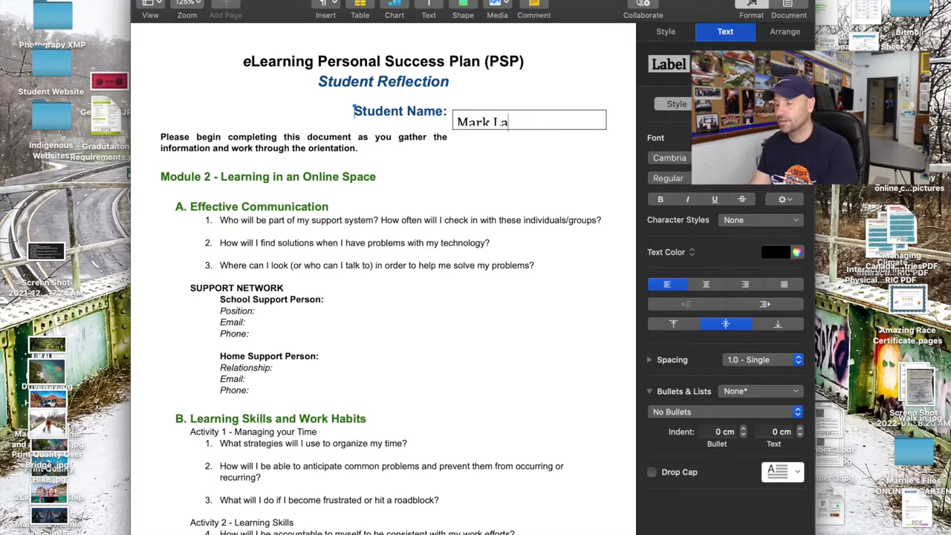
{"action": "left_click_drag", "start_coordinate": [551, 123], "coordinate": [452, 119]}
{"action": "left_click", "coordinate": [800, 162]}
{"action": "left_click", "coordinate": [800, 162]}
{"action": "left_click", "coordinate": [800, 162]}
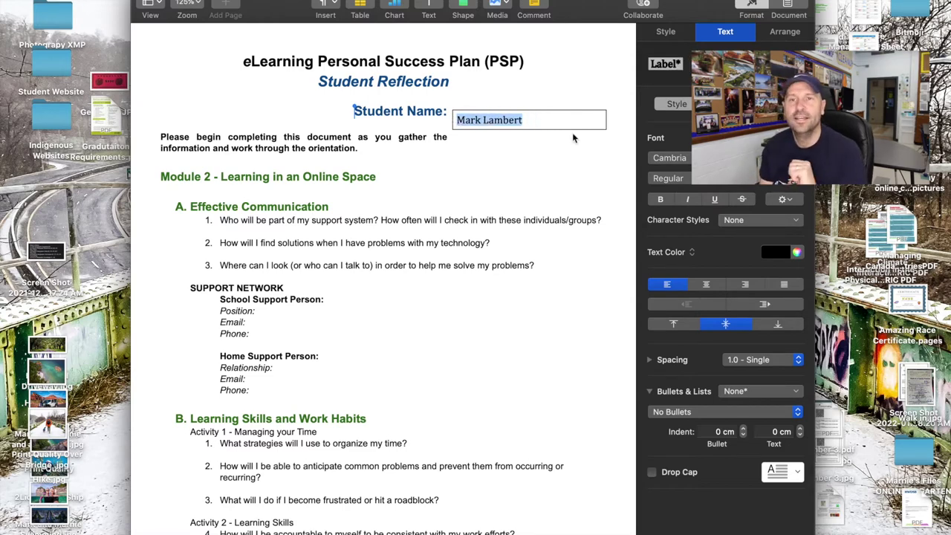
{"action": "left_click", "coordinate": [541, 153]}
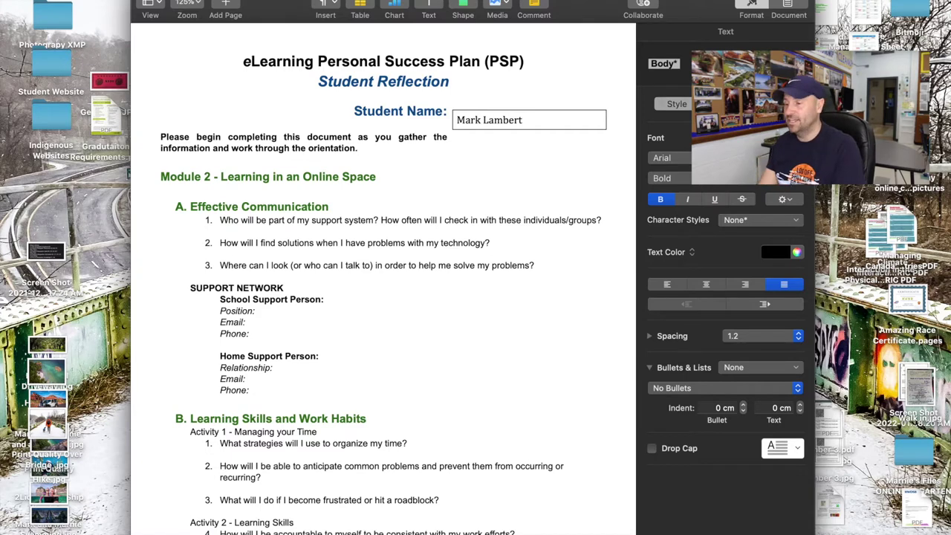
Rename the document to "2021 2022 PSP Student Orientation ML" and save it to the Desktop, replacing the existing file.
{"action": "left_click", "coordinate": [572, 2]}
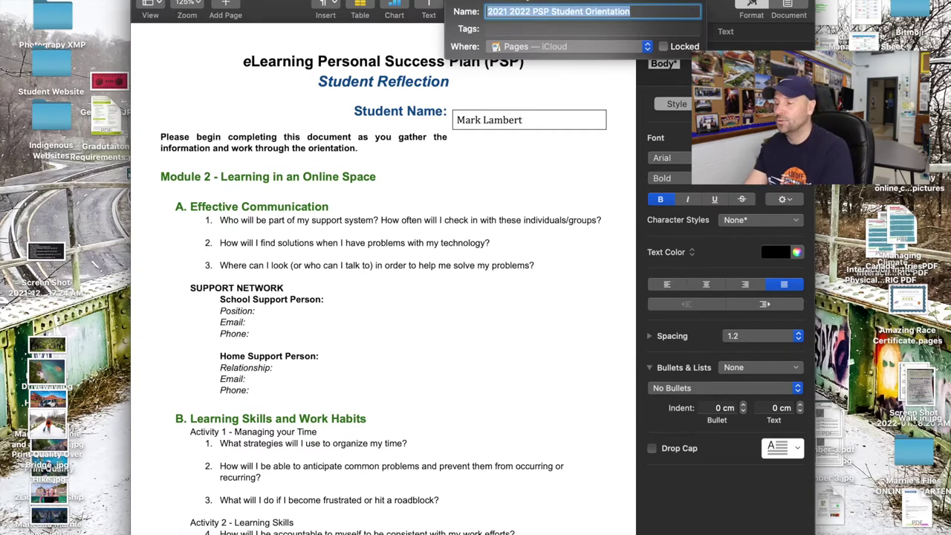
{"action": "left_click", "coordinate": [645, 11]}
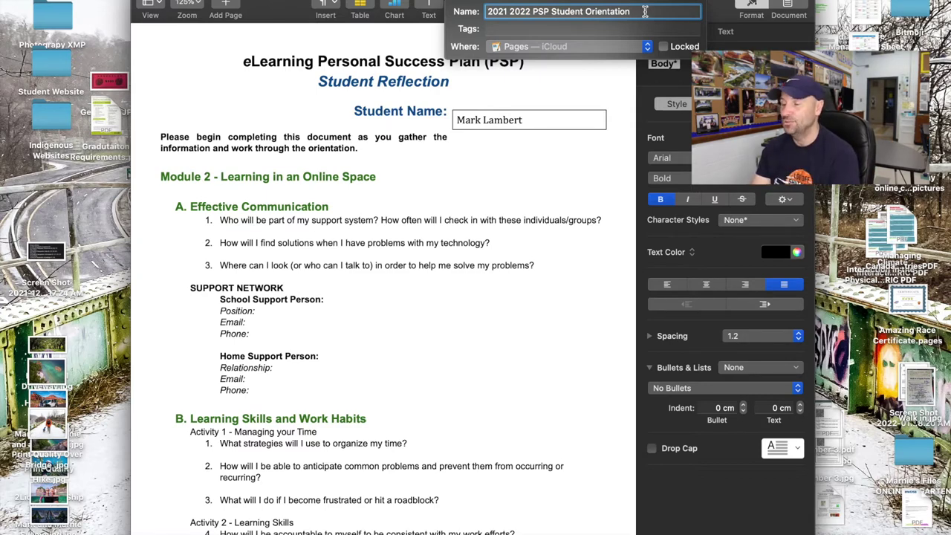
{"action": "type", "text": "ML"}
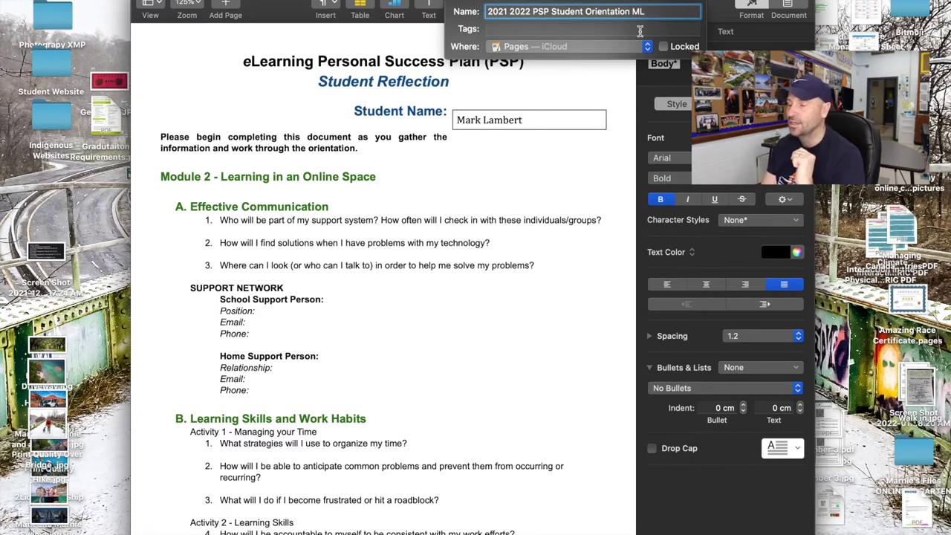
{"action": "left_click", "coordinate": [601, 46]}
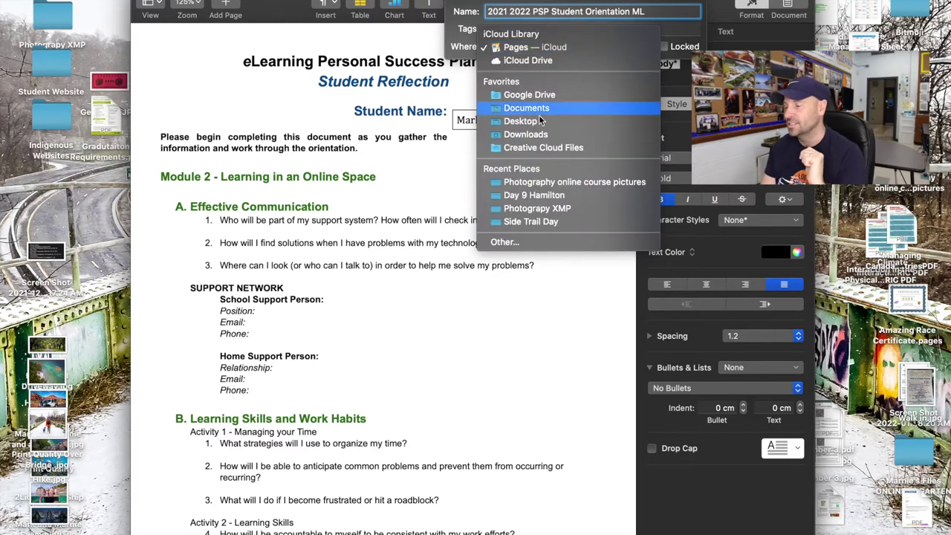
{"action": "left_click", "coordinate": [529, 124]}
{"action": "key", "text": "Return"}
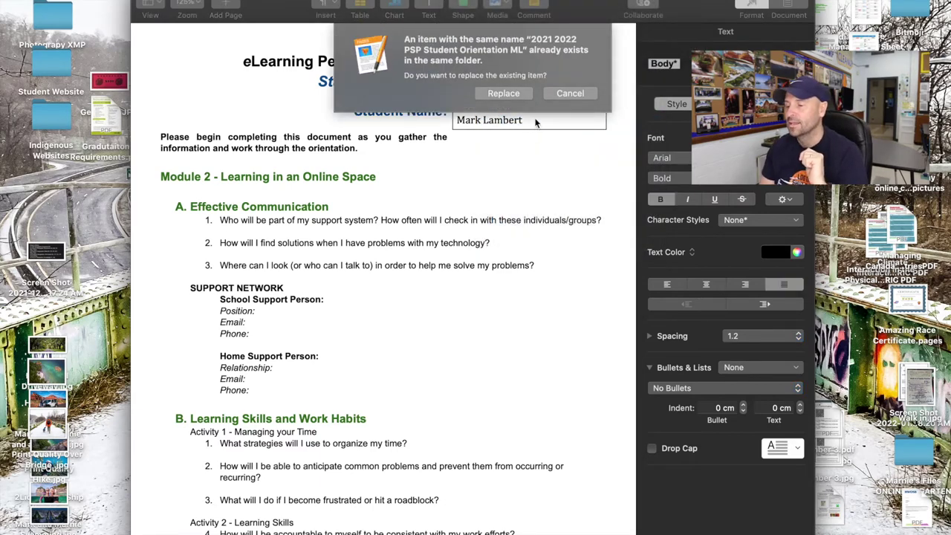
{"action": "left_click", "coordinate": [503, 93]}
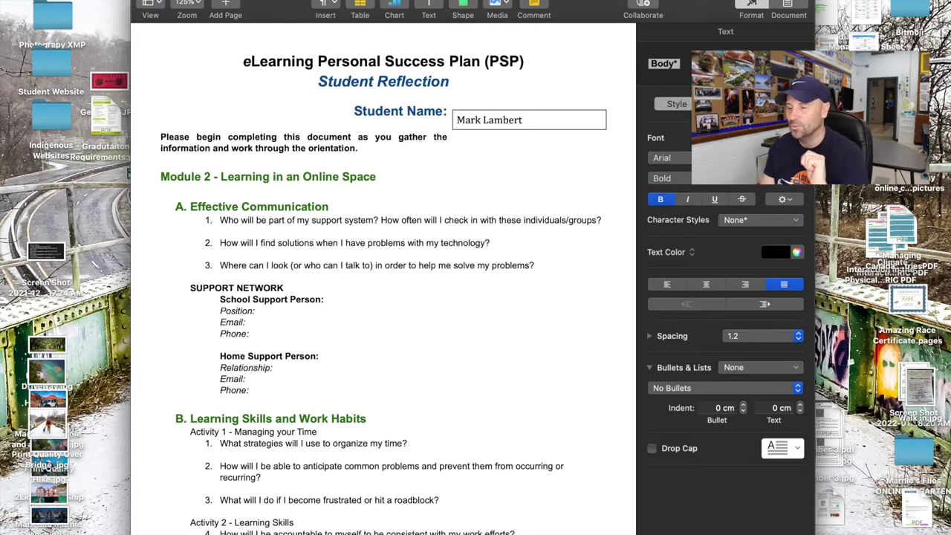
Reveal the desktop and move the saved PSP Student Orientation ML file to a clearer spot beside the walker.
{"action": "key", "text": "F11"}
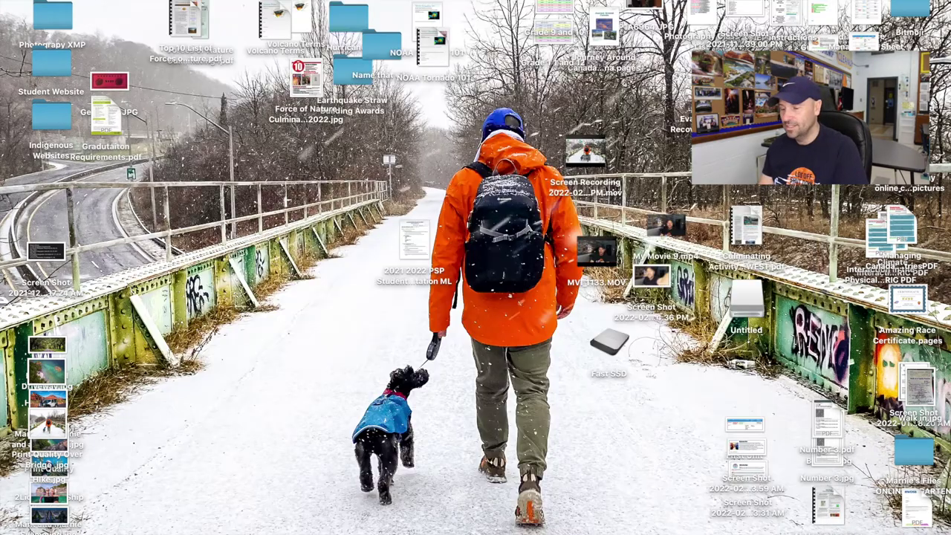
{"action": "left_click_drag", "start_coordinate": [414, 233], "coordinate": [364, 252]}
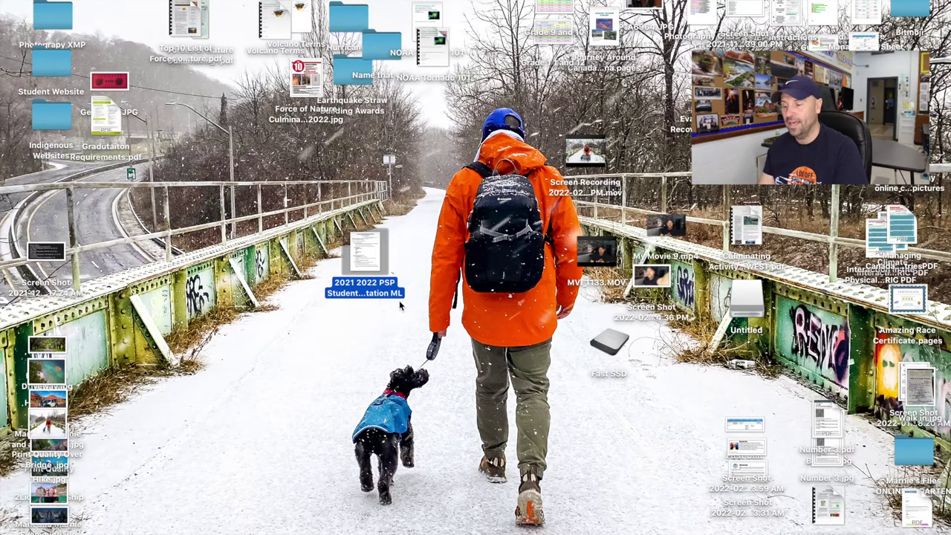
{"action": "mouse_move", "coordinate": [361, 244]}
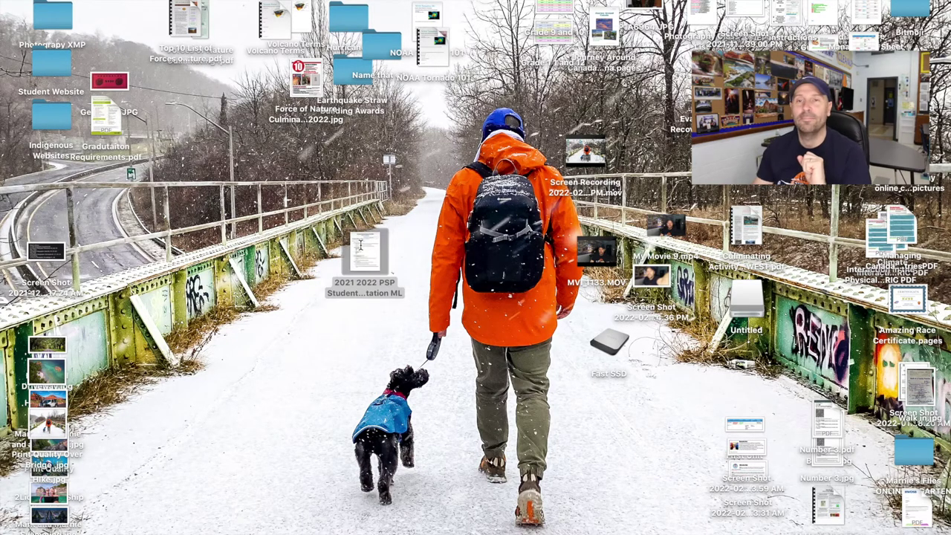
Look through the Personal Success Plan's questions from Module 2 to the Learning in an eLearning Course section, and hide the document.
{"action": "key", "text": "F11"}
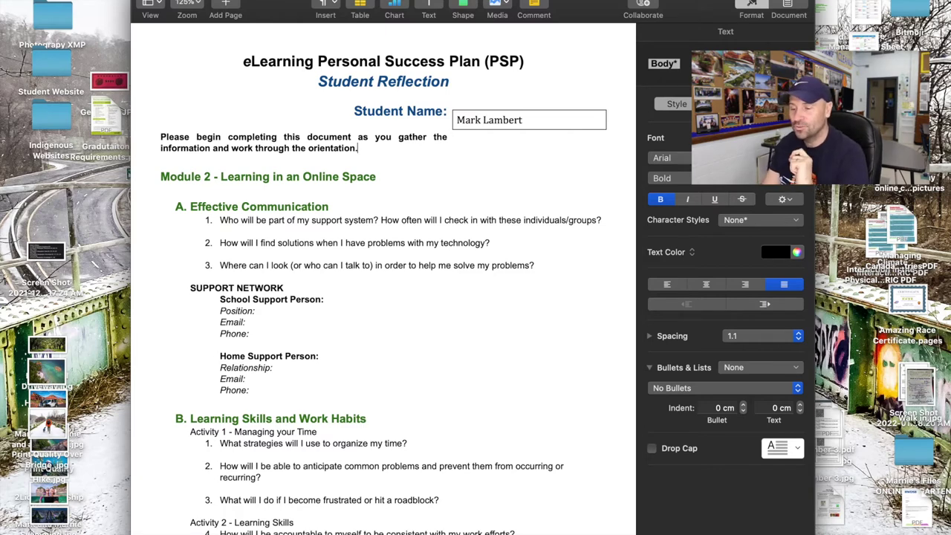
{"action": "scroll", "coordinate": [397, 345], "scroll_direction": "down", "scroll_amount": 3}
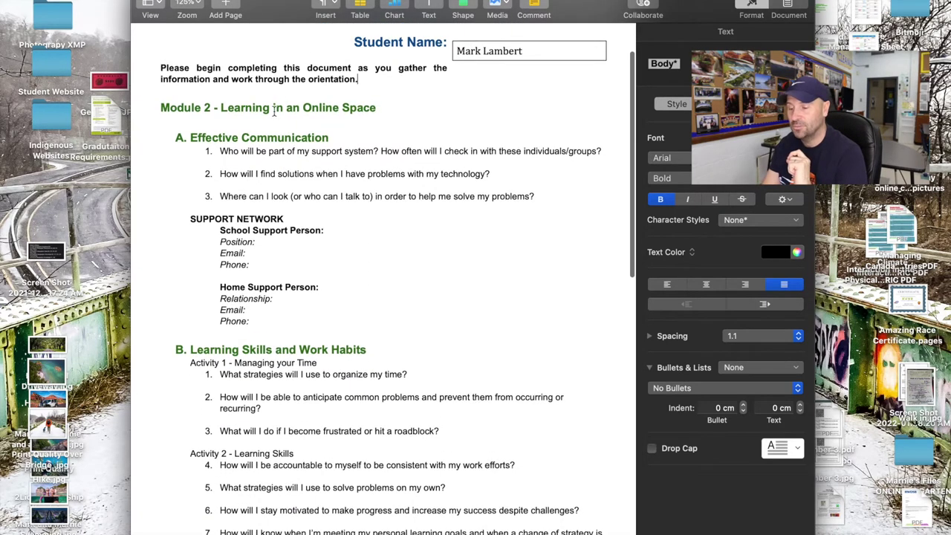
{"action": "scroll", "coordinate": [356, 208], "scroll_direction": "down", "scroll_amount": 8}
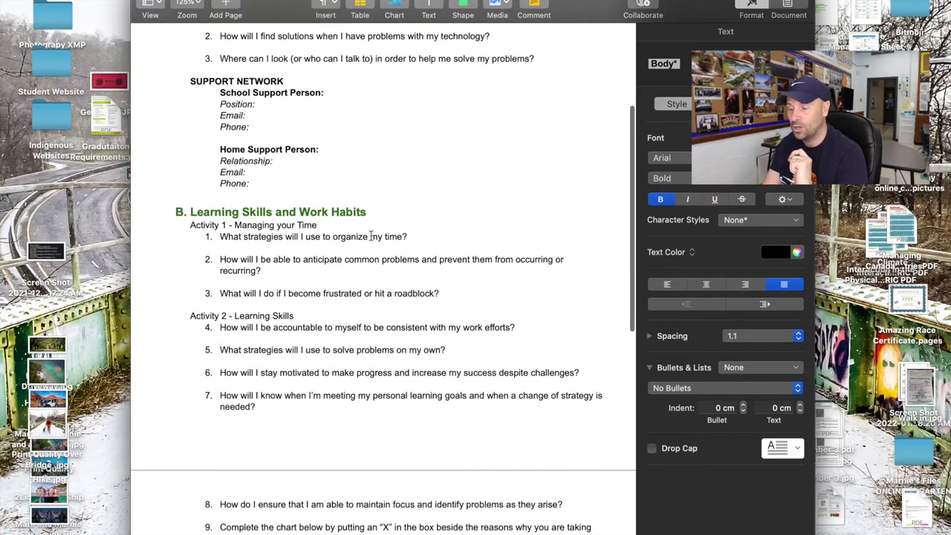
{"action": "scroll", "coordinate": [356, 238], "scroll_direction": "down", "scroll_amount": 10}
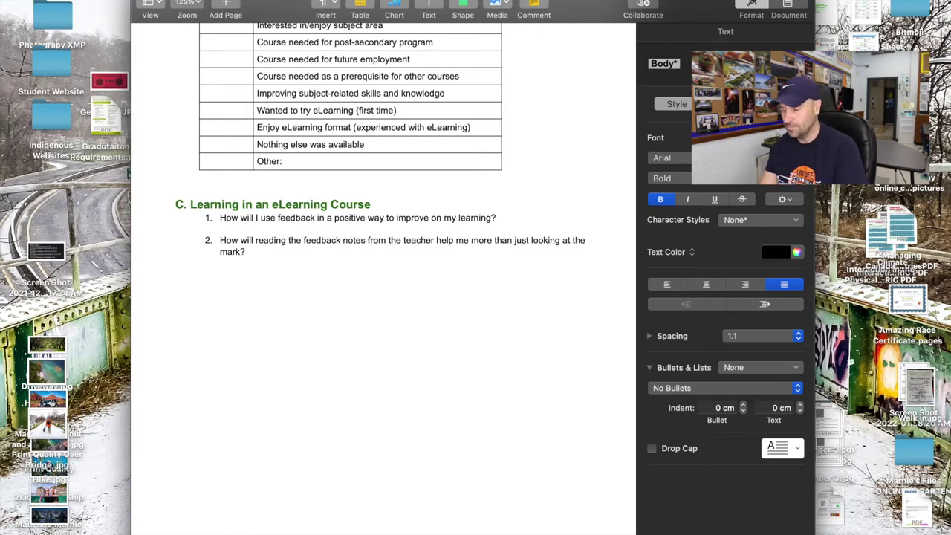
{"action": "key", "text": "super+h"}
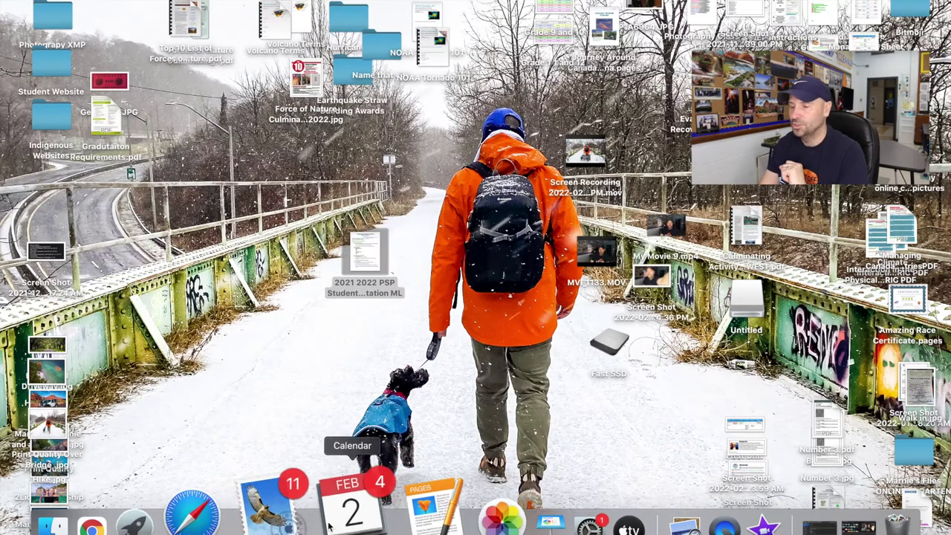
Switch to the web browser, open the eLearning Student Orientation Checklist and follow its link to the Personal Success Plan Assignment Folder.
{"action": "left_click", "coordinate": [261, 520]}
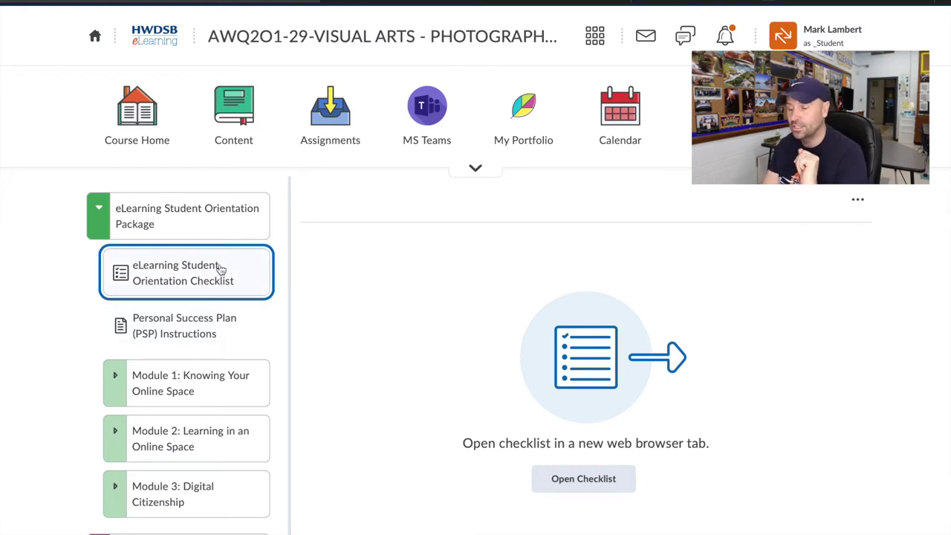
{"action": "left_click", "coordinate": [584, 477]}
{"action": "scroll", "coordinate": [446, 223], "scroll_direction": "down", "scroll_amount": 10}
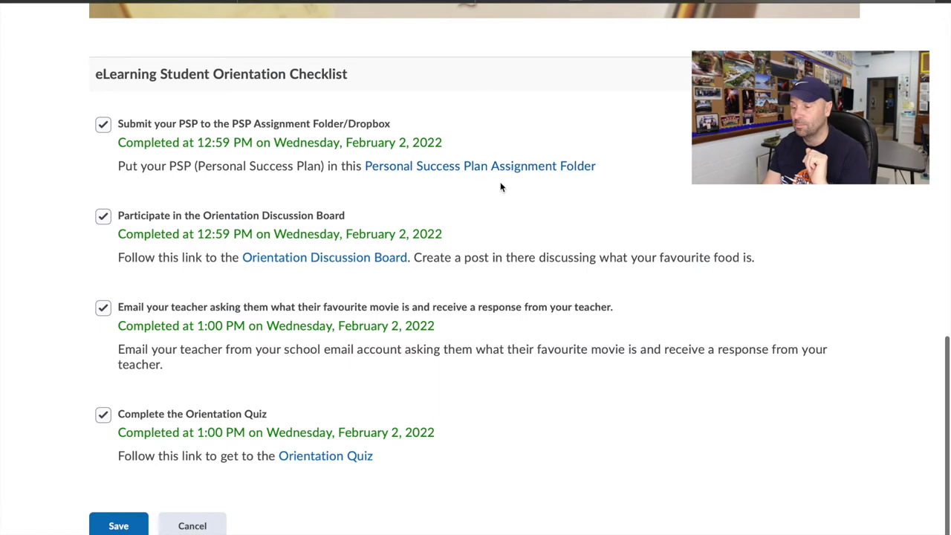
{"action": "left_click", "coordinate": [561, 166]}
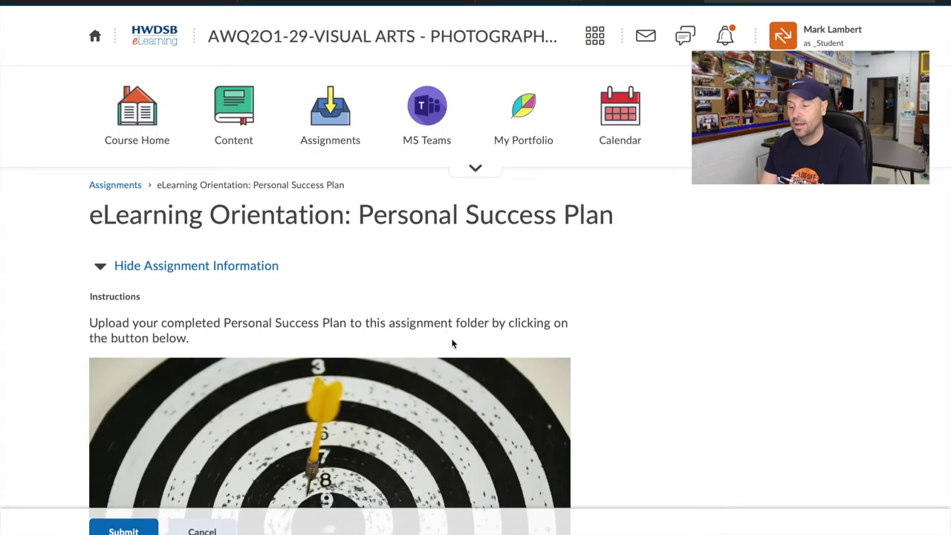
Add the "2021 2022 PSP Student Orientation ML" file from the Desktop to the Personal Success Plan assignment.
{"action": "scroll", "coordinate": [452, 341], "scroll_direction": "down", "scroll_amount": 8}
{"action": "left_click", "coordinate": [124, 284]}
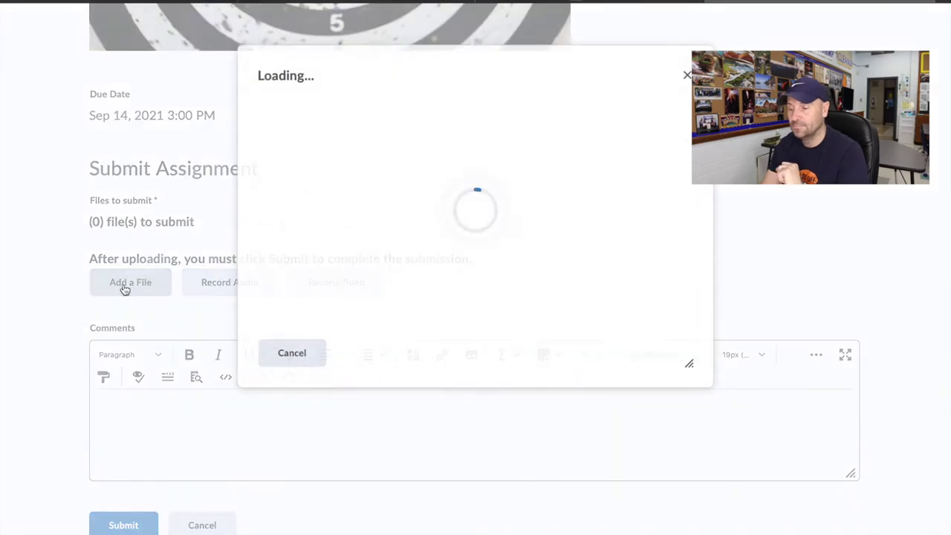
{"action": "left_click", "coordinate": [327, 152]}
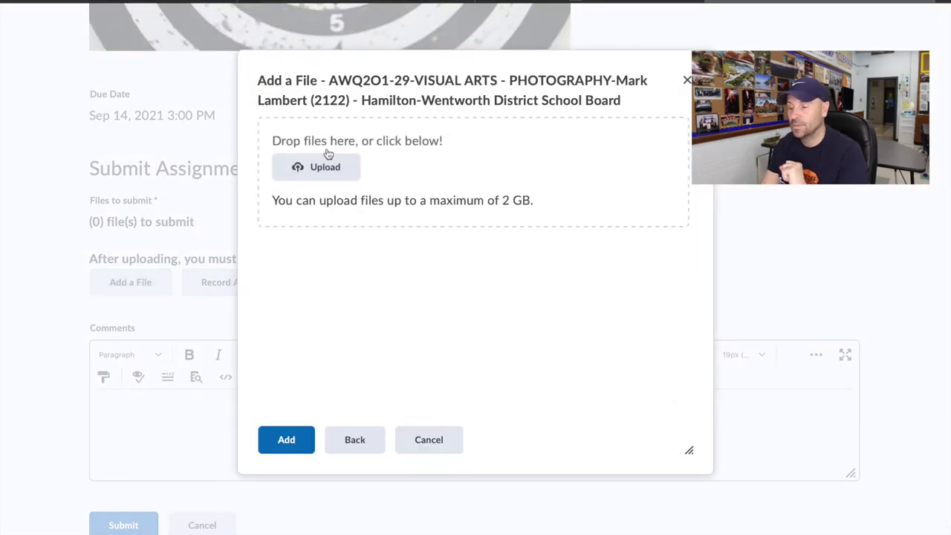
{"action": "left_click", "coordinate": [328, 168]}
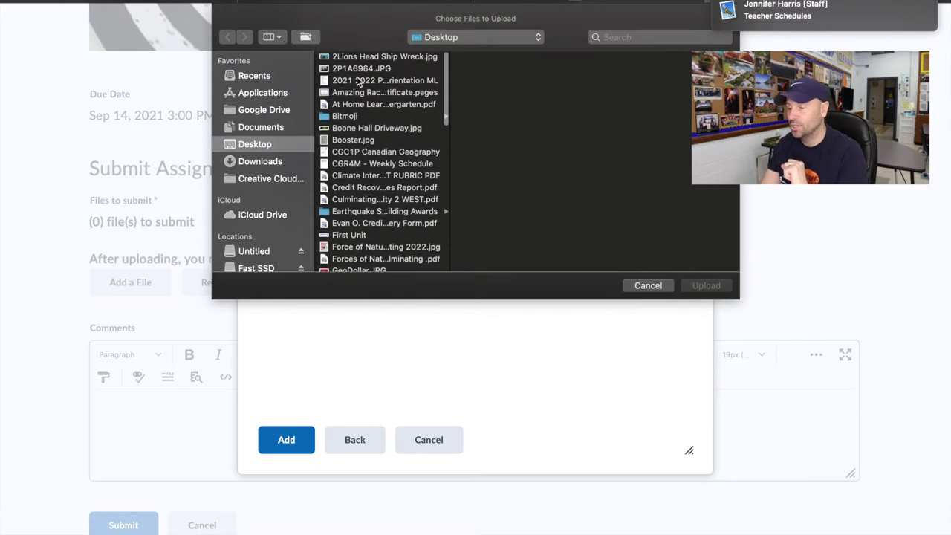
{"action": "left_click", "coordinate": [361, 80]}
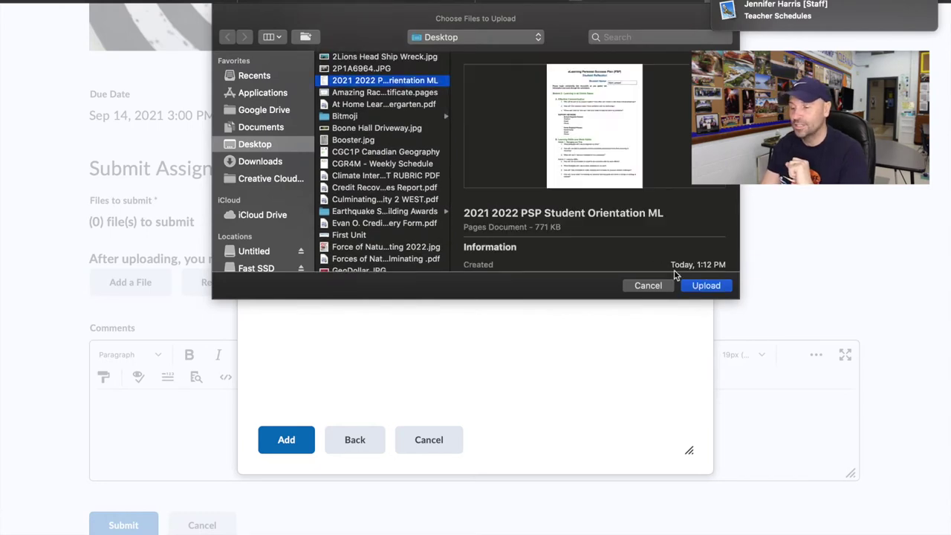
{"action": "left_click", "coordinate": [709, 285]}
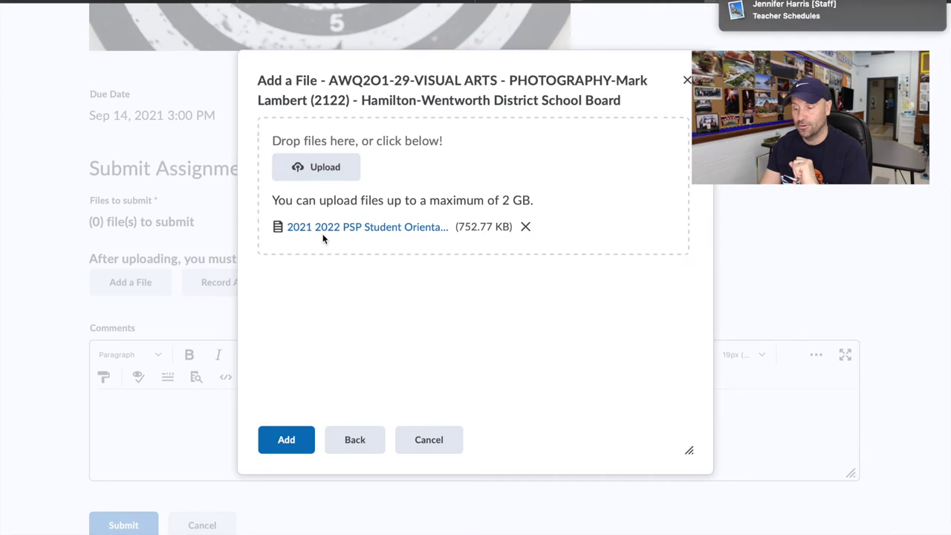
{"action": "left_click", "coordinate": [295, 439]}
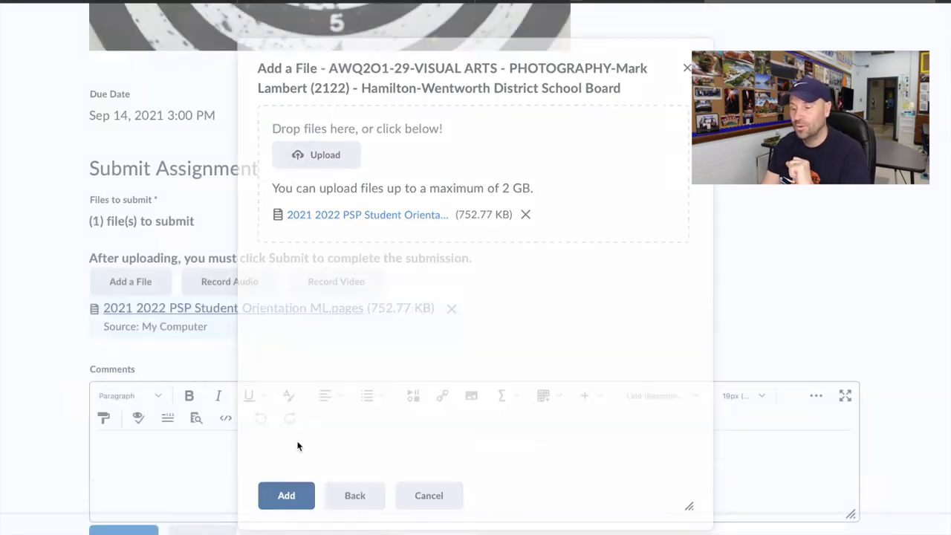
Submit the Personal Success Plan assignment, review the submission details and finish back at the assignments list.
{"action": "scroll", "coordinate": [297, 441], "scroll_direction": "down", "scroll_amount": 2}
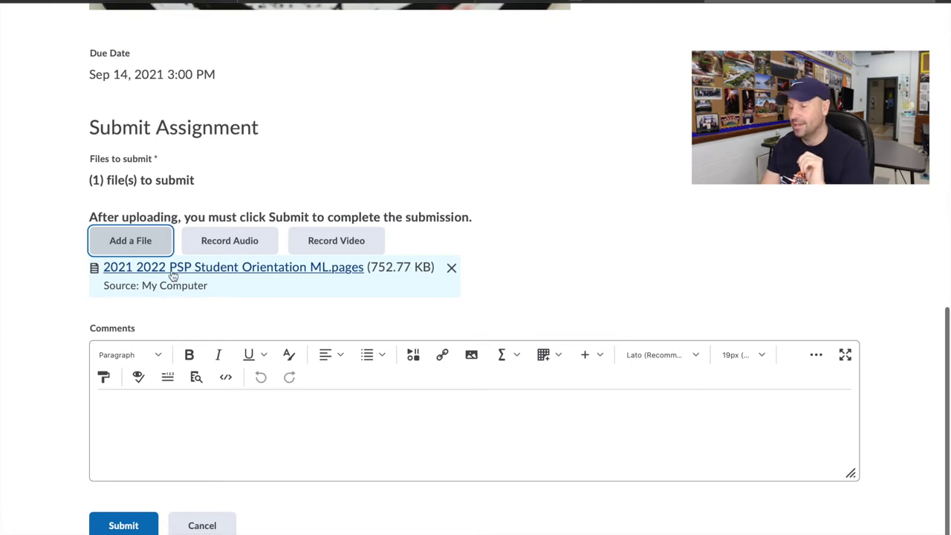
{"action": "scroll", "coordinate": [262, 295], "scroll_direction": "down", "scroll_amount": 1}
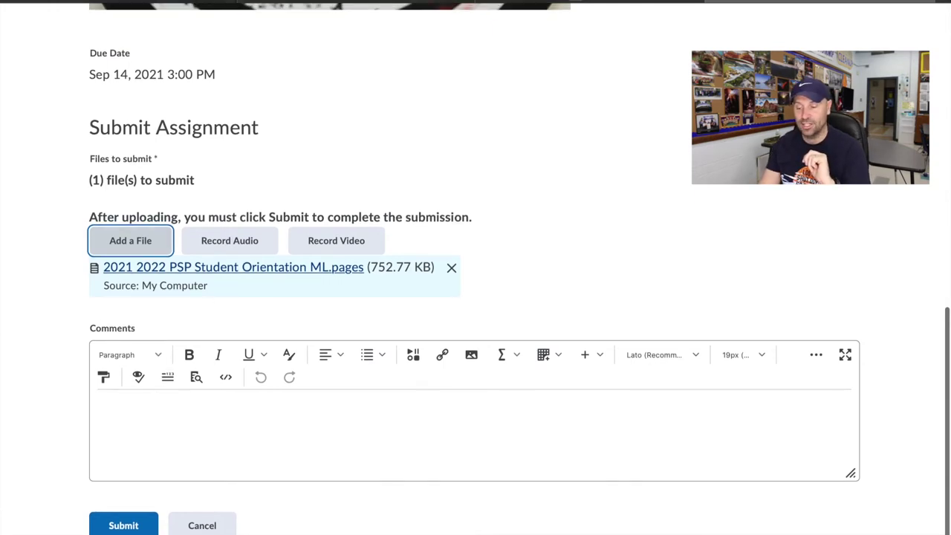
{"action": "left_click", "coordinate": [127, 521]}
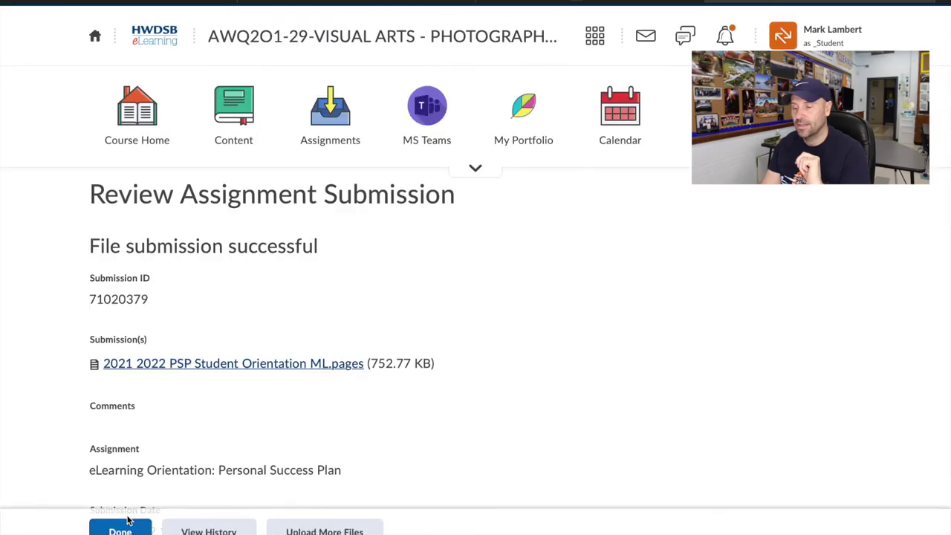
{"action": "scroll", "coordinate": [239, 342], "scroll_direction": "down", "scroll_amount": 4}
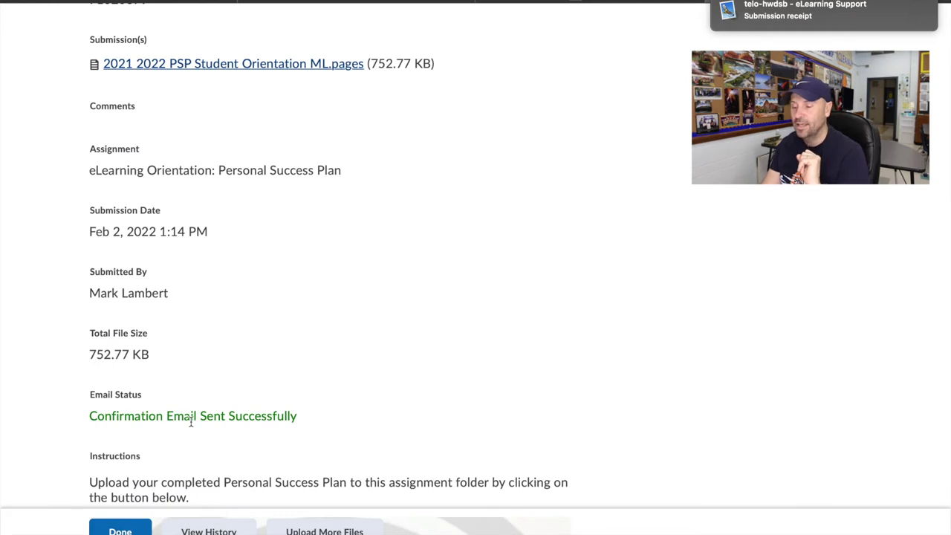
{"action": "left_click", "coordinate": [125, 529]}
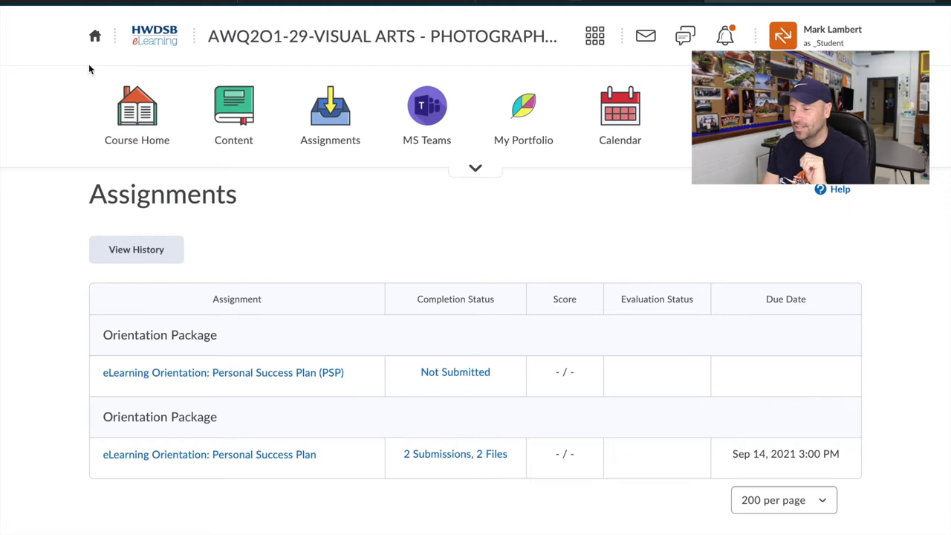
Reopen the eLearning Student Orientation Checklist from the orientation package in the course content.
{"action": "left_click", "coordinate": [209, 109]}
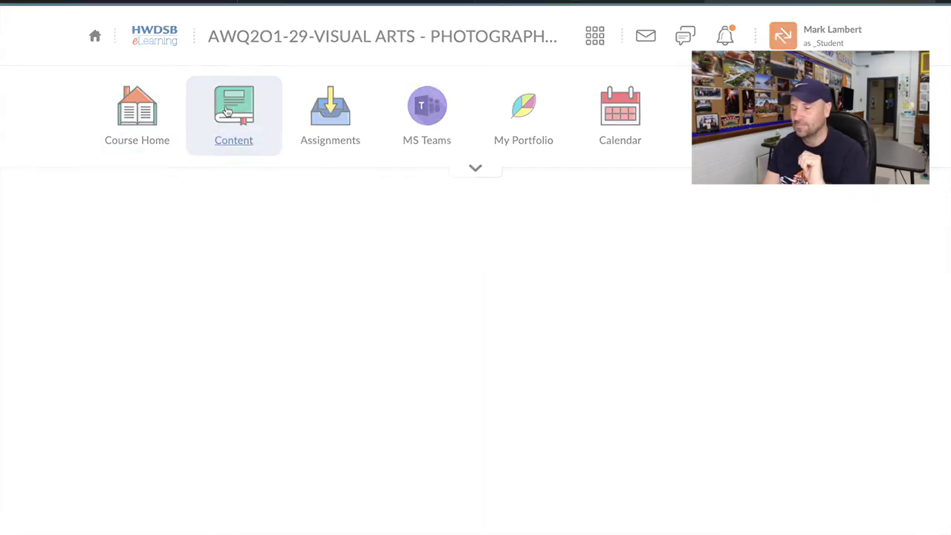
{"action": "left_click", "coordinate": [206, 230]}
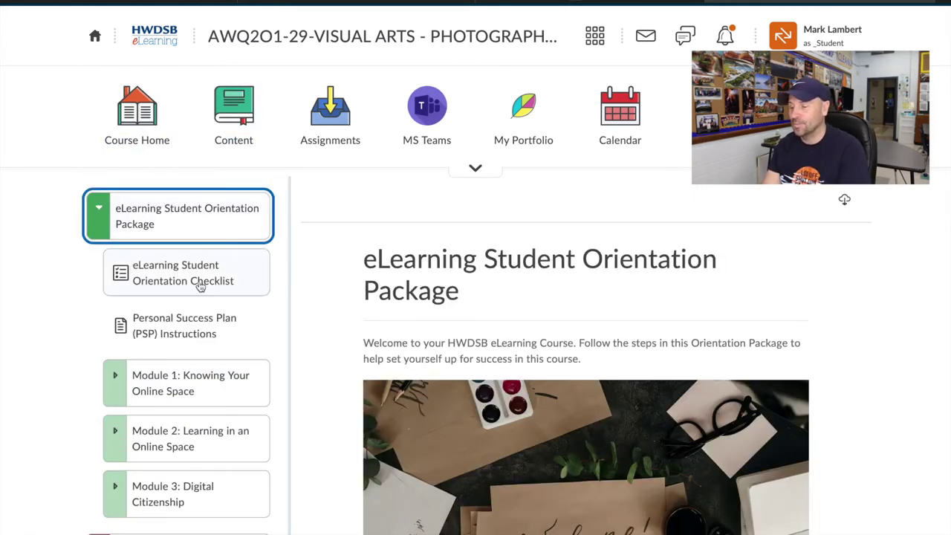
{"action": "left_click", "coordinate": [199, 290]}
{"action": "left_click", "coordinate": [584, 479]}
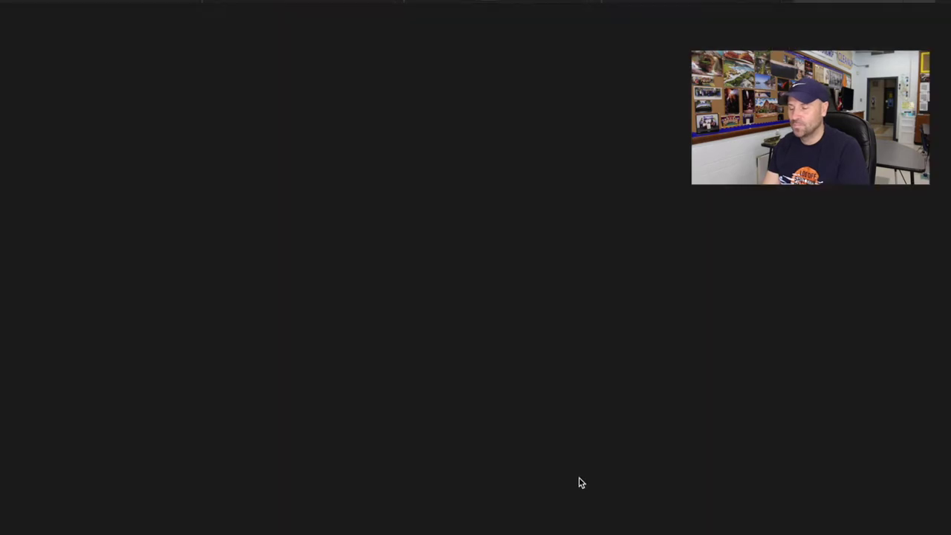
{"action": "scroll", "coordinate": [367, 357], "scroll_direction": "down", "scroll_amount": 10}
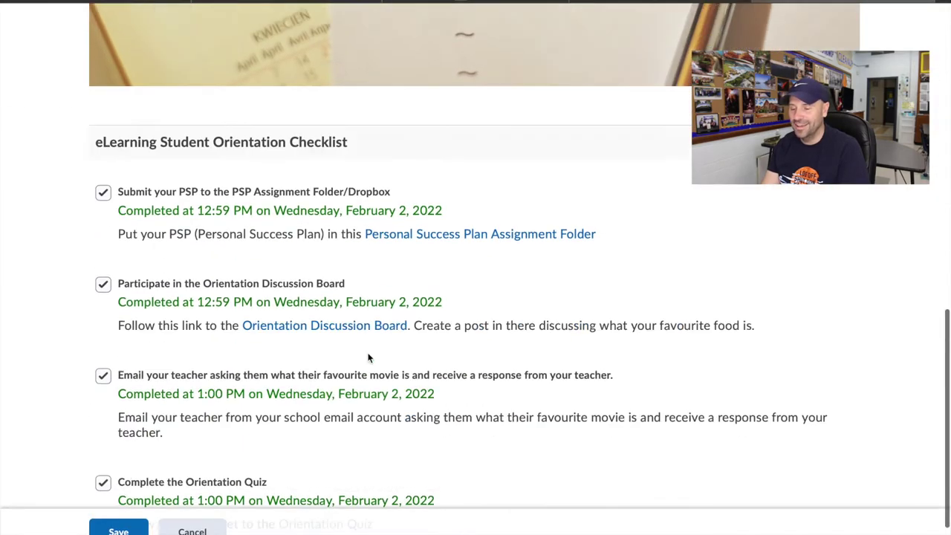
Untick the Orientation Quiz, teacher email and Orientation Discussion Board checklist items, and tick the discussion board item again.
{"action": "left_click", "coordinate": [102, 414]}
{"action": "left_click", "coordinate": [102, 307]}
{"action": "left_click", "coordinate": [102, 216]}
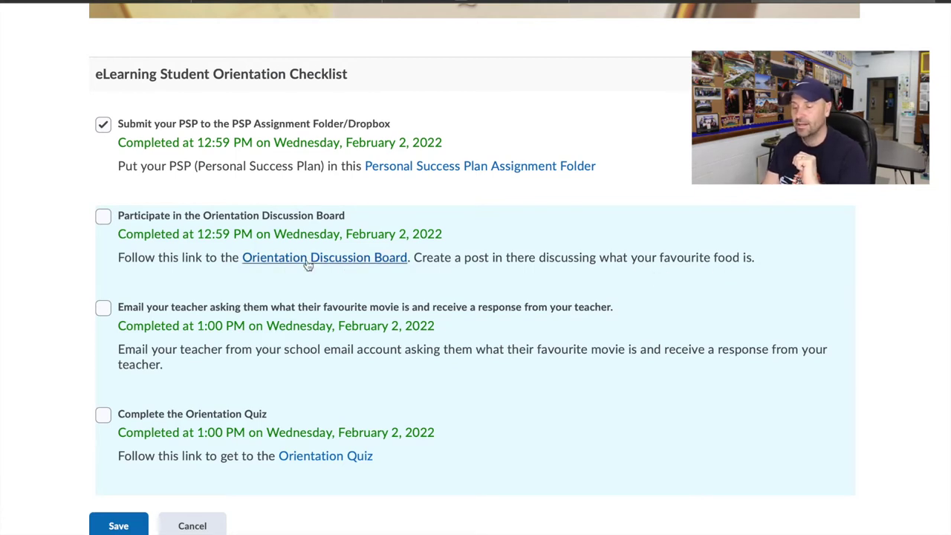
{"action": "left_click", "coordinate": [103, 217]}
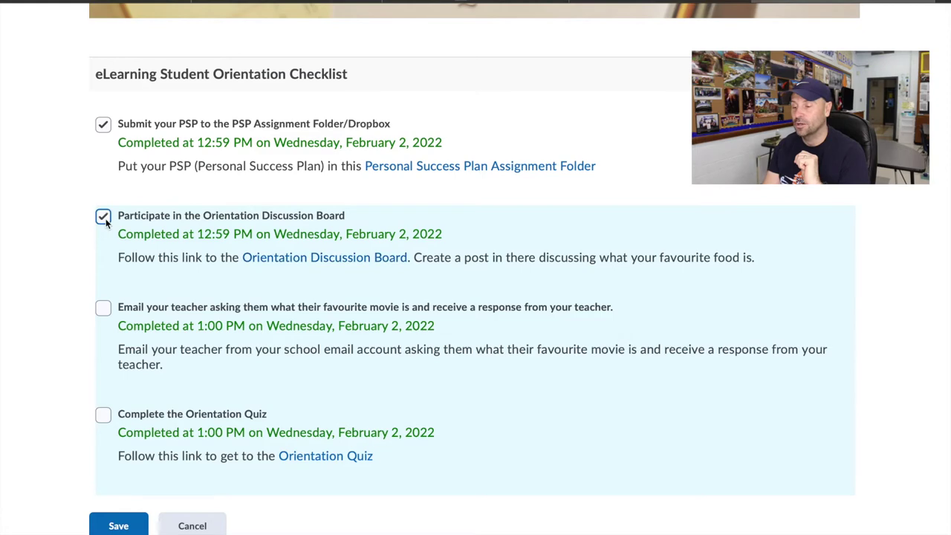
Open the Orientation Discussion Board and start a new thread whose subject is the poster's name followed by "Favorite Food".
{"action": "left_click", "coordinate": [312, 259]}
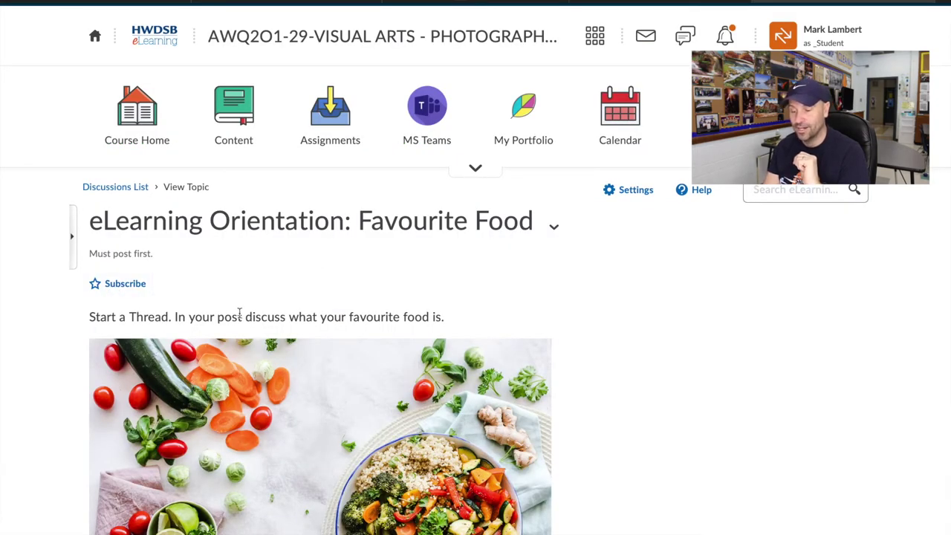
{"action": "scroll", "coordinate": [238, 318], "scroll_direction": "down", "scroll_amount": 5}
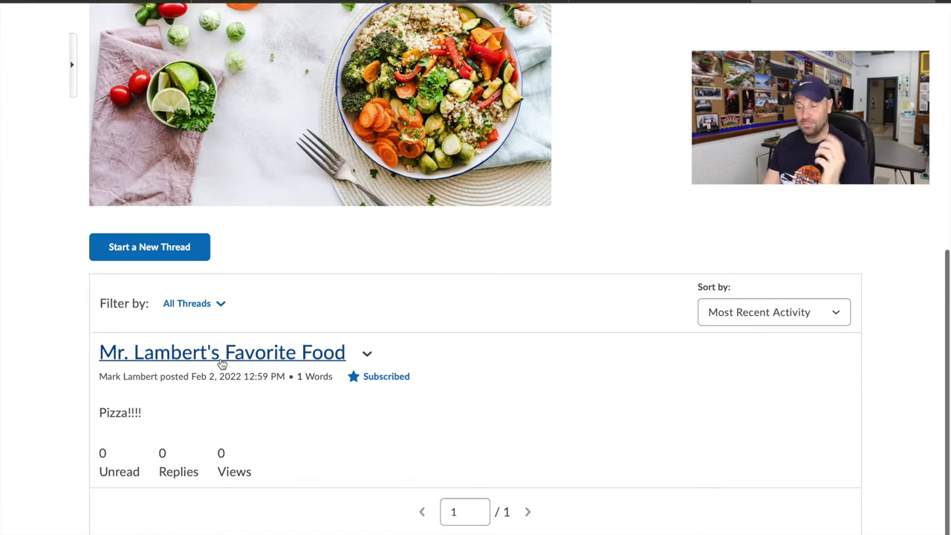
{"action": "left_click", "coordinate": [176, 254]}
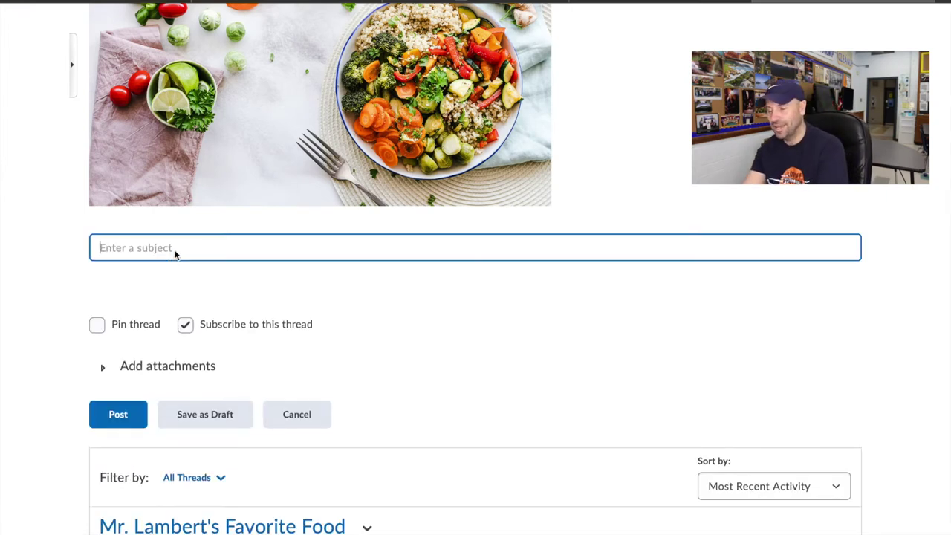
{"action": "type", "text": "M"}
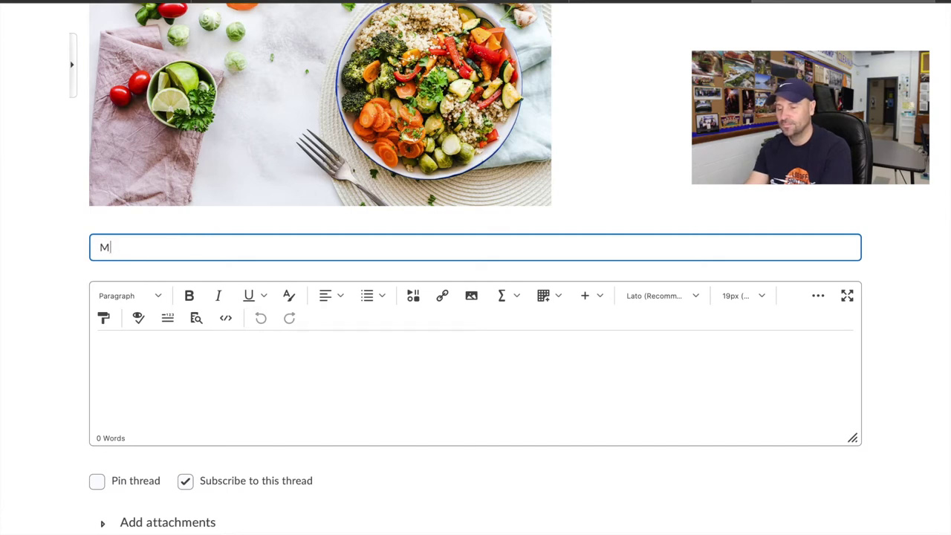
{"action": "type", "text": "y. La"}
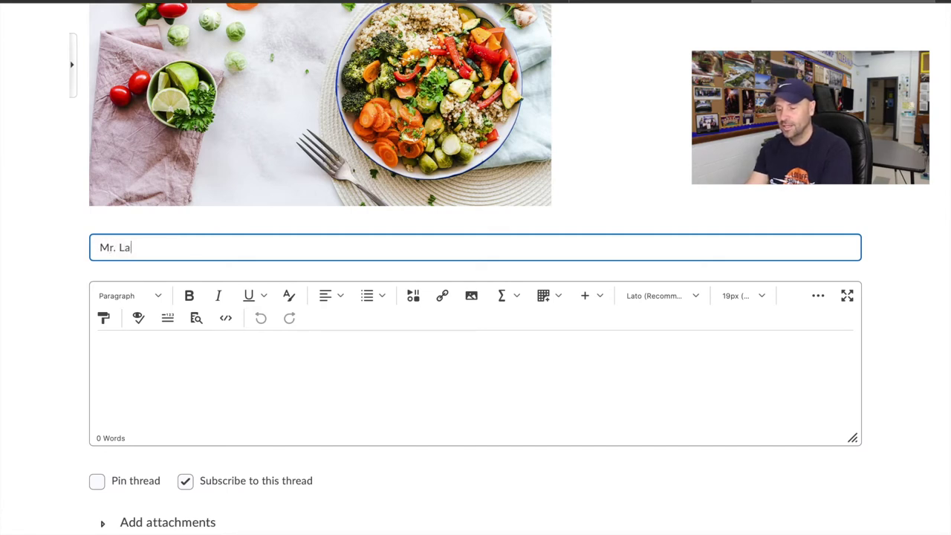
{"action": "type", "text": "mbert's Fav"}
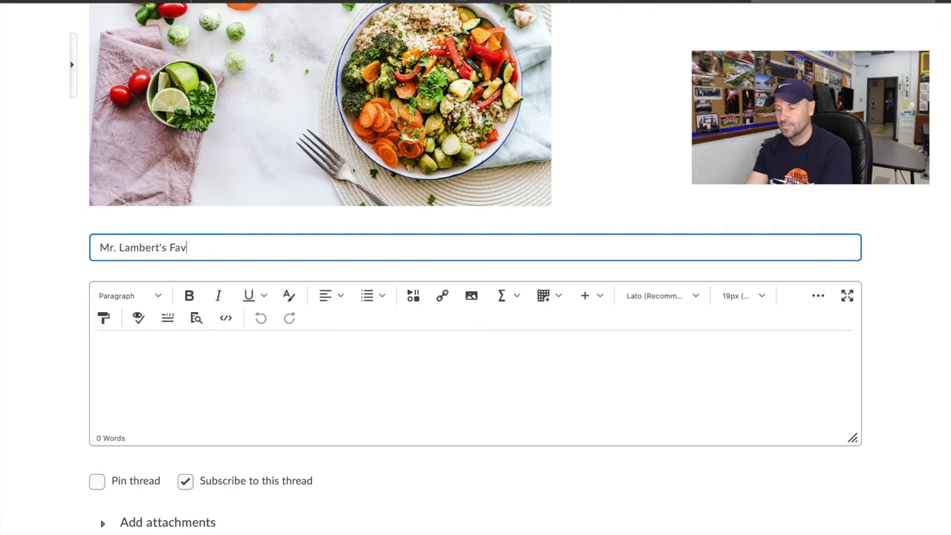
{"action": "type", "text": "orite Food"}
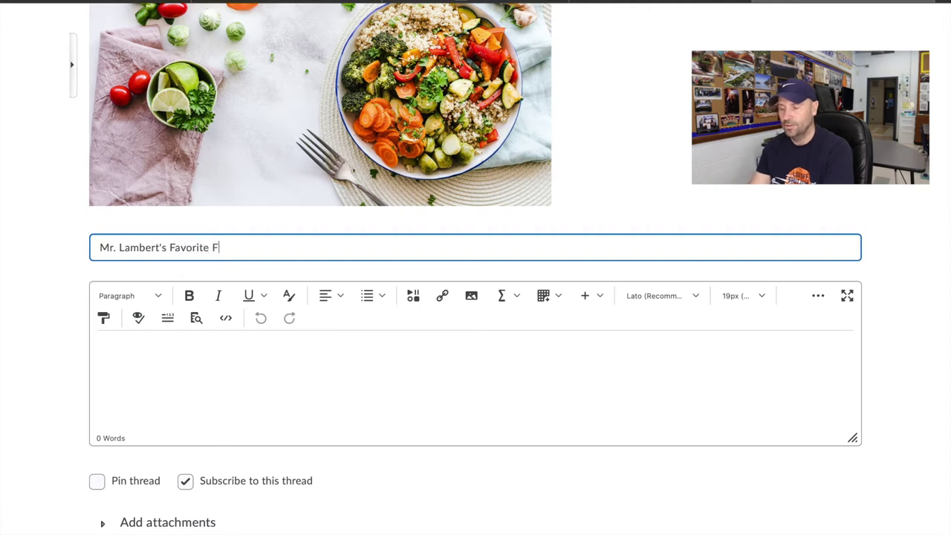
Write "Soup!!!!" as the message of the new favourite food thread.
{"action": "left_click", "coordinate": [174, 349]}
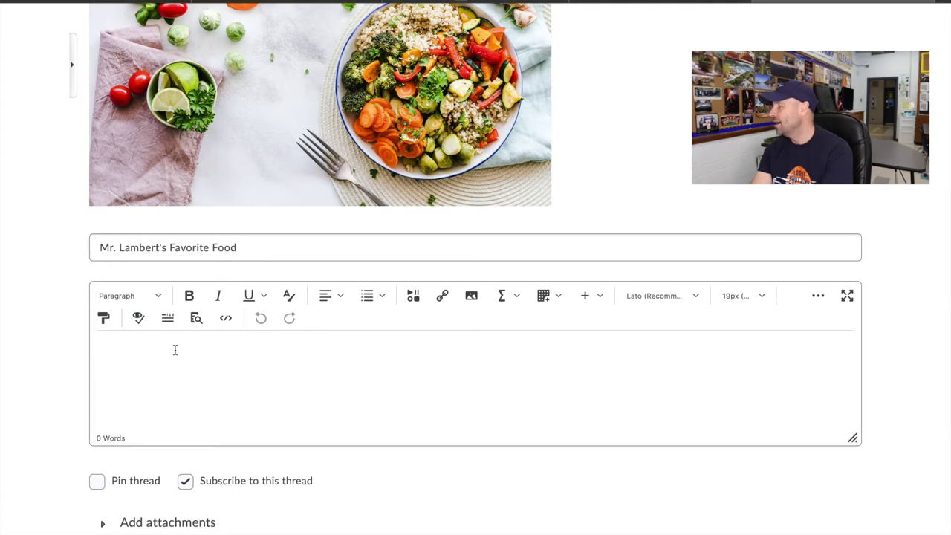
{"action": "type", "text": "Soujp"}
{"action": "type", "text": "p!!!!"}
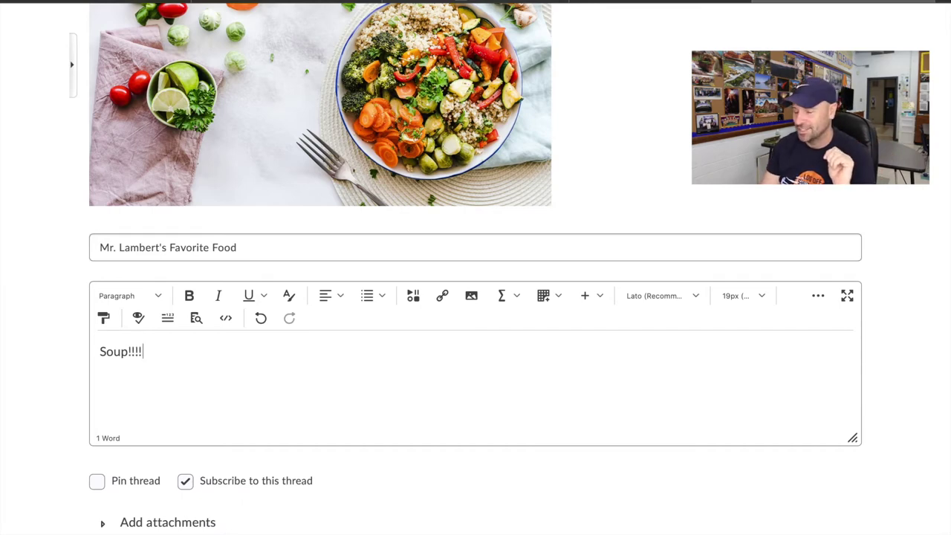
{"action": "scroll", "coordinate": [141, 484], "scroll_direction": "down", "scroll_amount": 3}
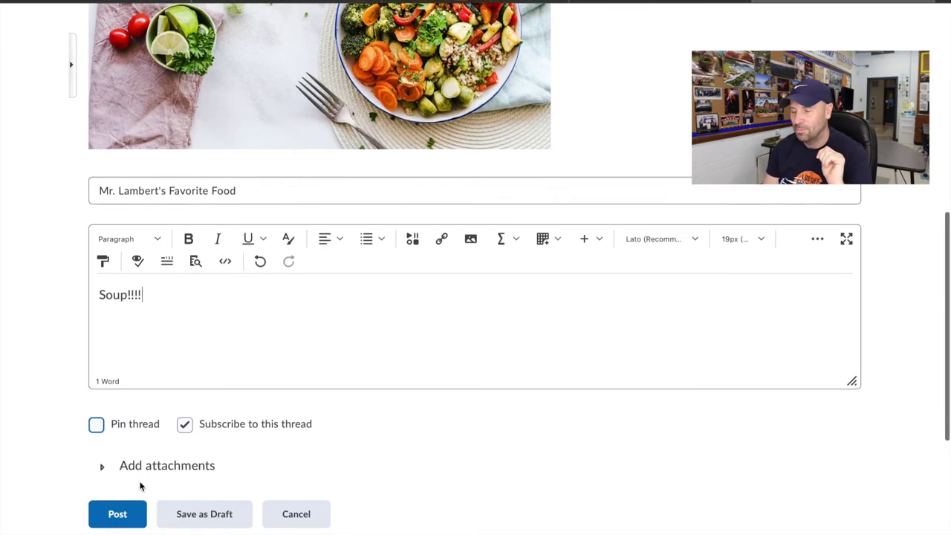
Post the "Soup!!!!" favourite food thread and view the actions available for it in the thread list.
{"action": "left_click", "coordinate": [130, 469]}
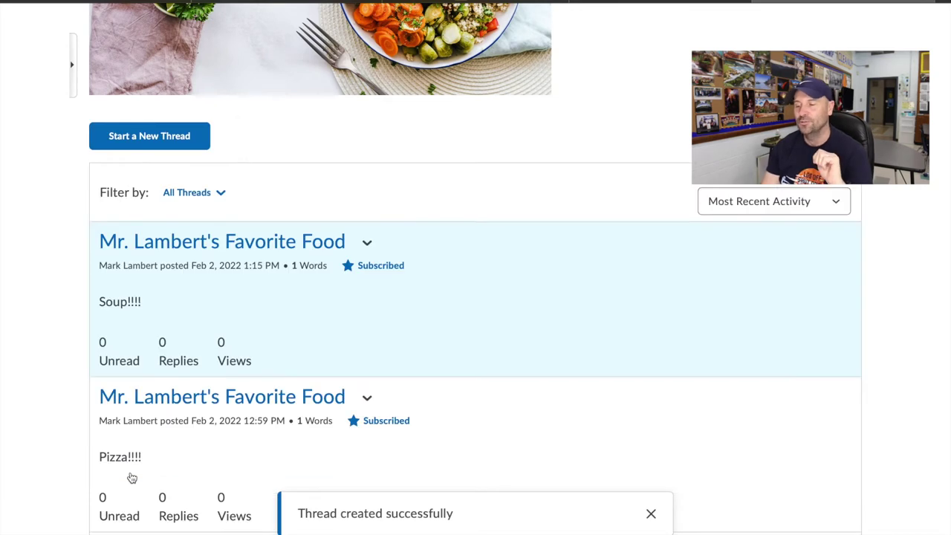
{"action": "scroll", "coordinate": [132, 475], "scroll_direction": "down", "scroll_amount": 1}
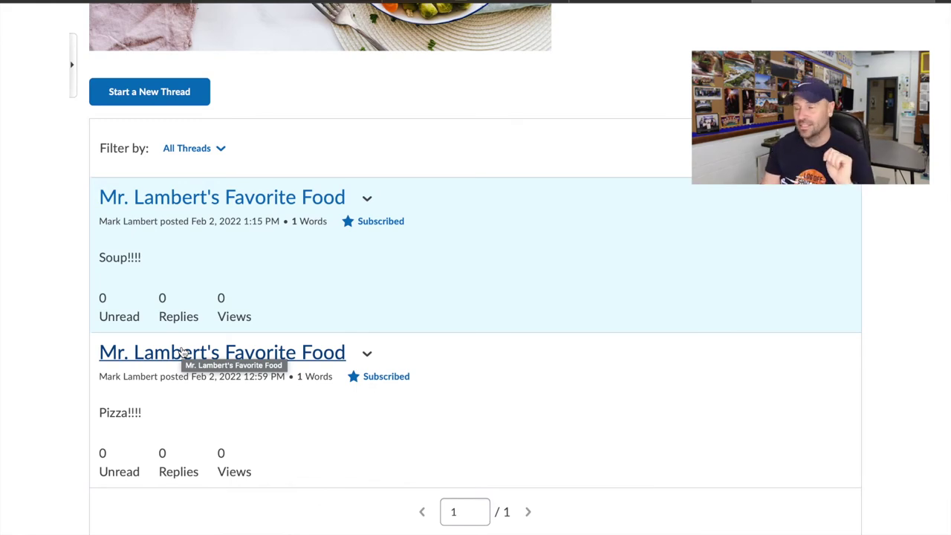
{"action": "scroll", "coordinate": [184, 352], "scroll_direction": "up", "scroll_amount": 8}
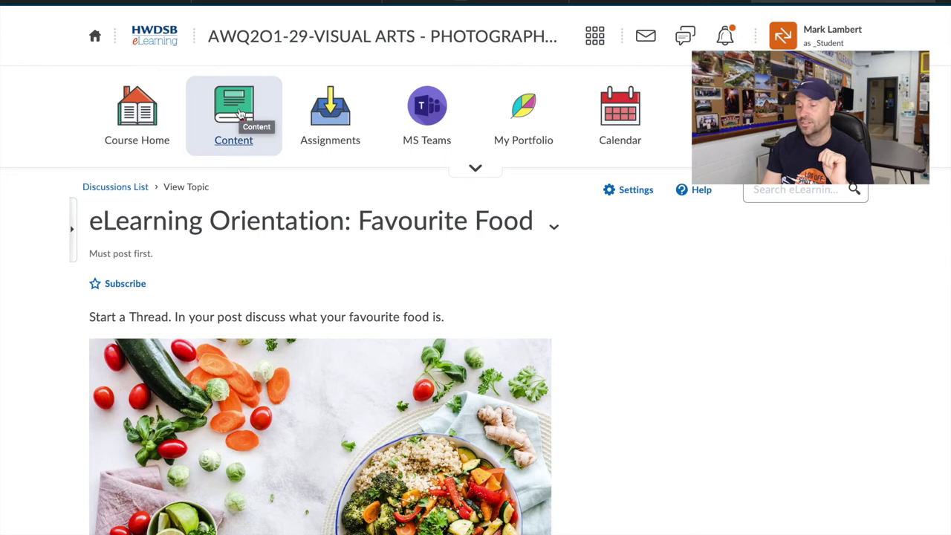
{"action": "scroll", "coordinate": [98, 461], "scroll_direction": "down", "scroll_amount": 7}
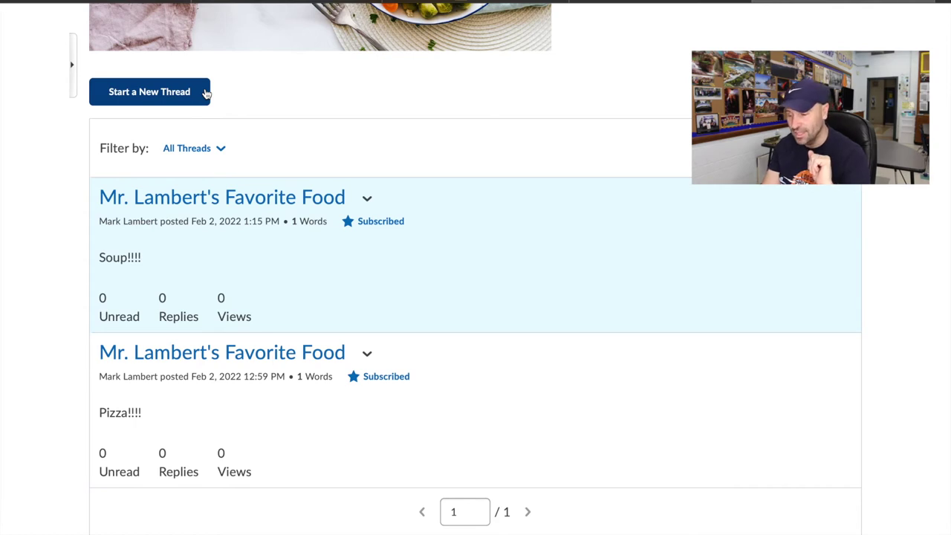
{"action": "left_click", "coordinate": [368, 198]}
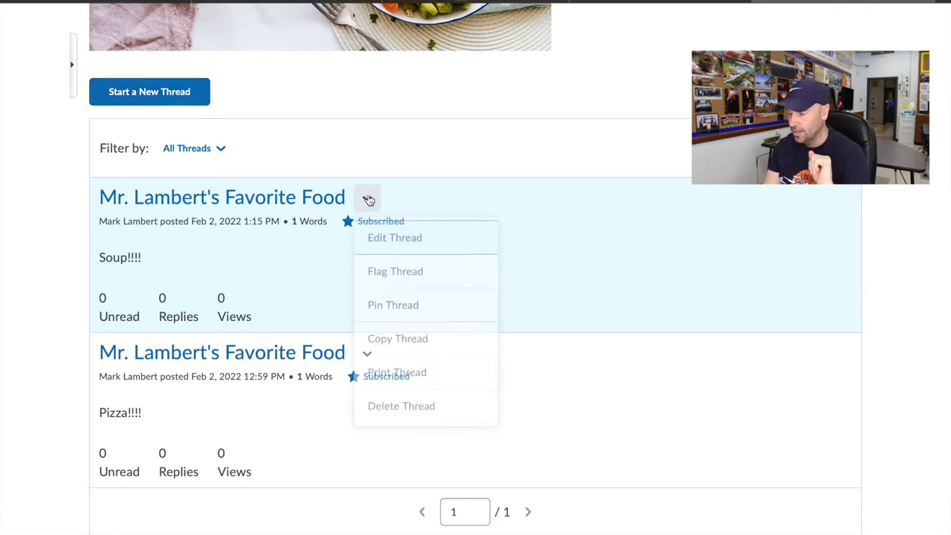
{"action": "left_click", "coordinate": [274, 294]}
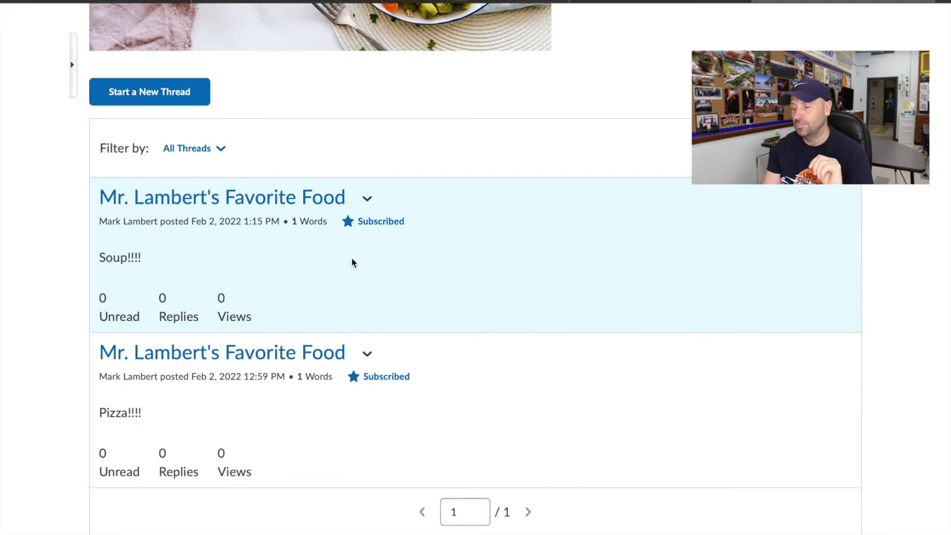
Return to the course content and open the eLearning Student Orientation Checklist from the orientation package in a new browser tab.
{"action": "scroll", "coordinate": [352, 261], "scroll_direction": "up", "scroll_amount": 8}
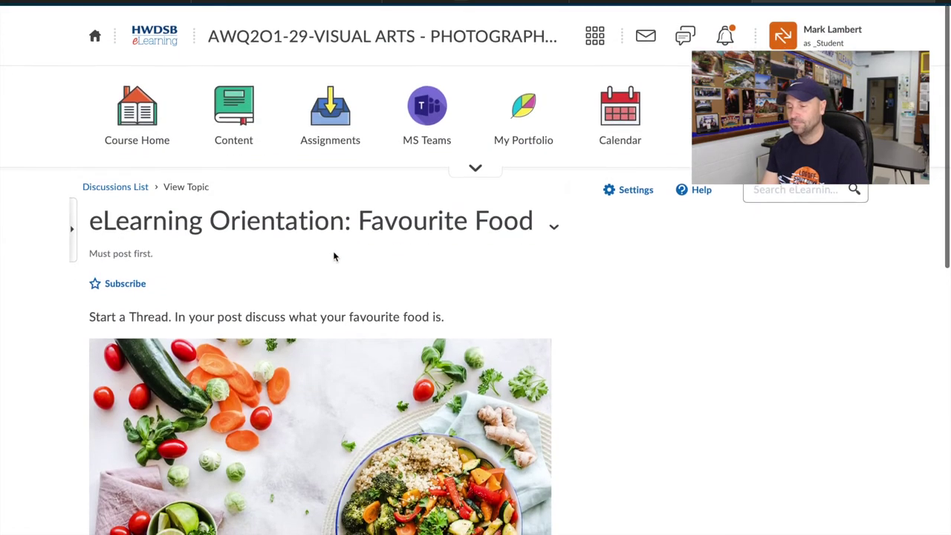
{"action": "left_click", "coordinate": [240, 111]}
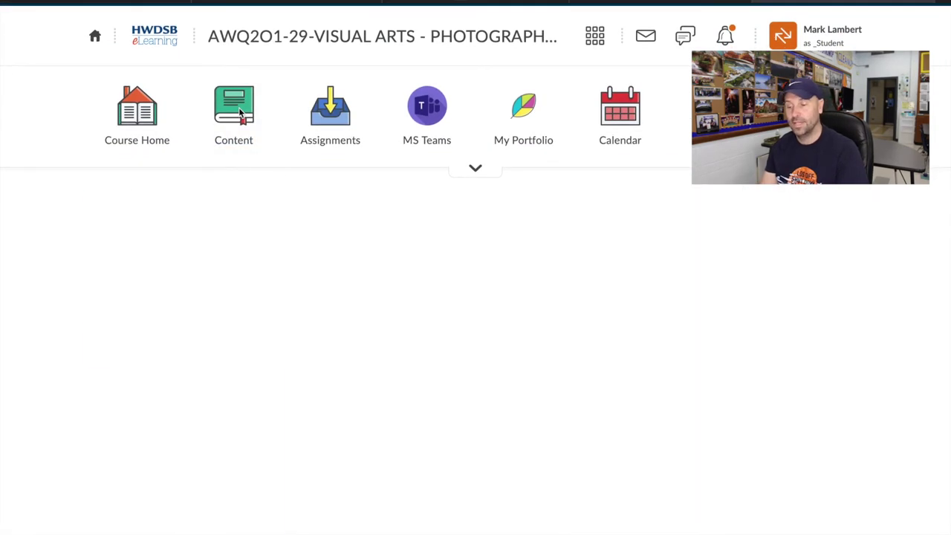
{"action": "left_click", "coordinate": [215, 222]}
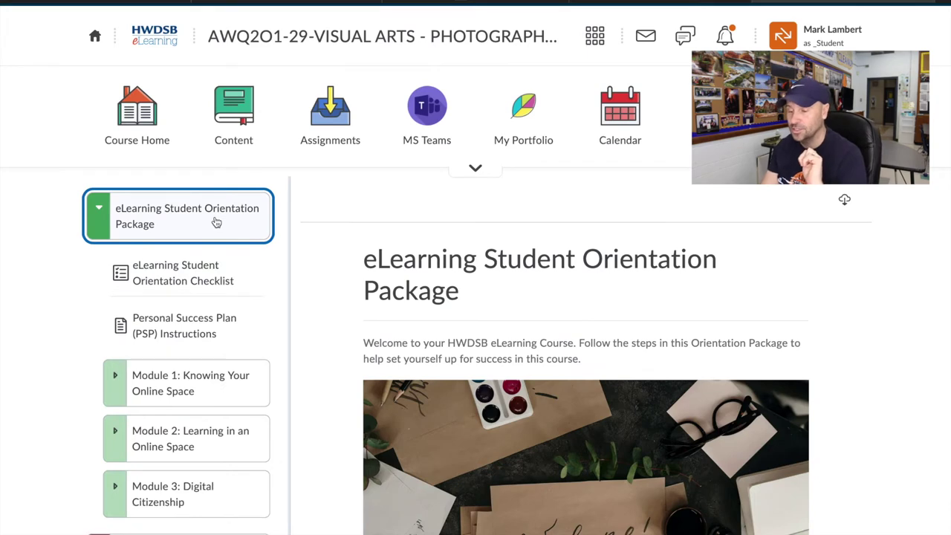
{"action": "left_click", "coordinate": [212, 276]}
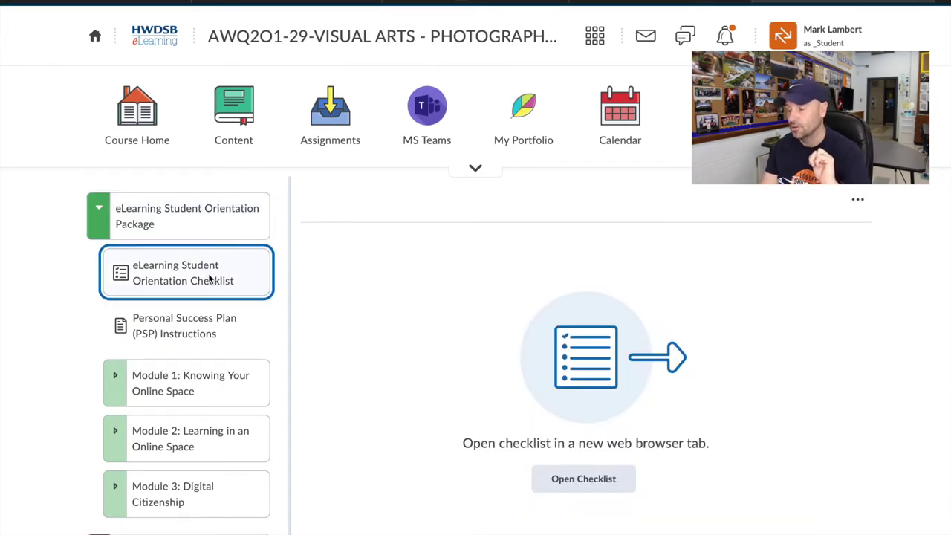
{"action": "left_click", "coordinate": [571, 478]}
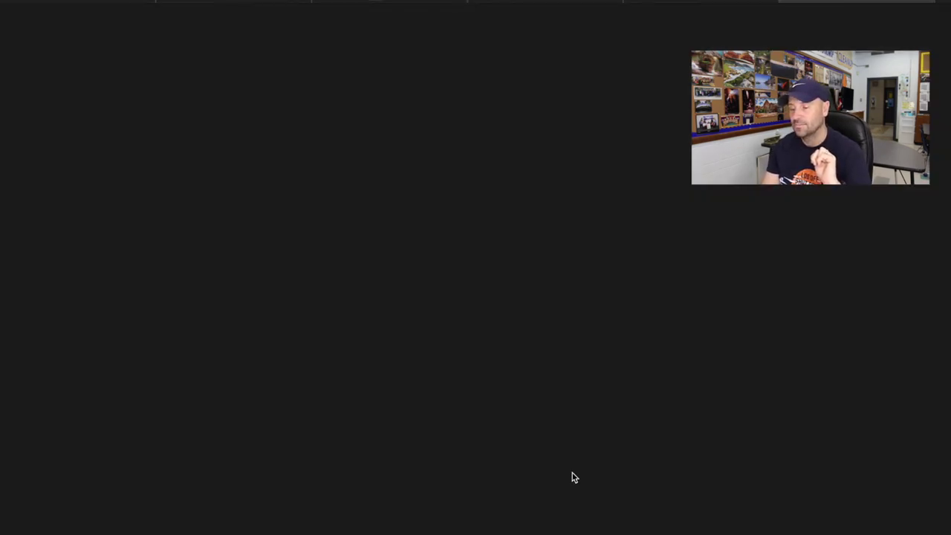
Tick the teacher email and Orientation Quiz checklist items, save the checklist and review its items.
{"action": "scroll", "coordinate": [449, 346], "scroll_direction": "down", "scroll_amount": 10}
{"action": "left_click", "coordinate": [102, 309]}
{"action": "left_click", "coordinate": [104, 415]}
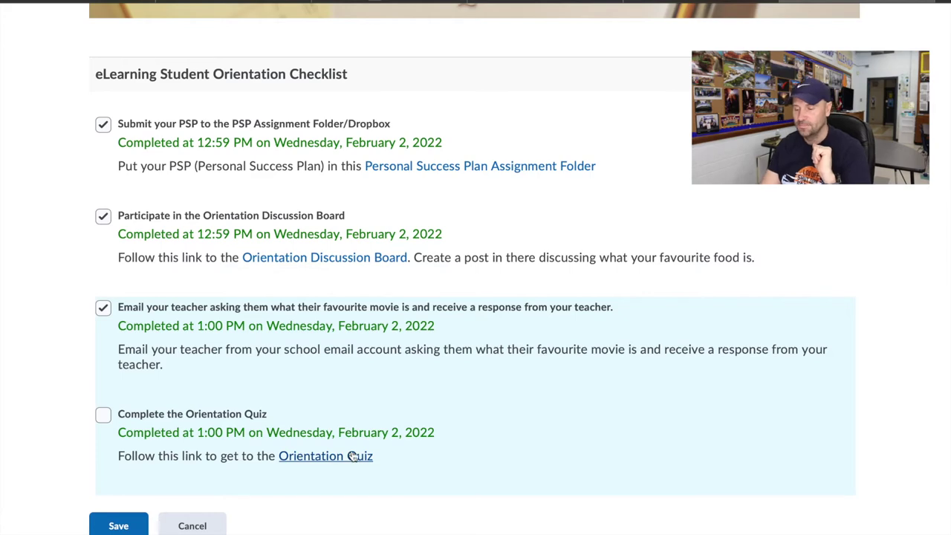
{"action": "left_click", "coordinate": [103, 414]}
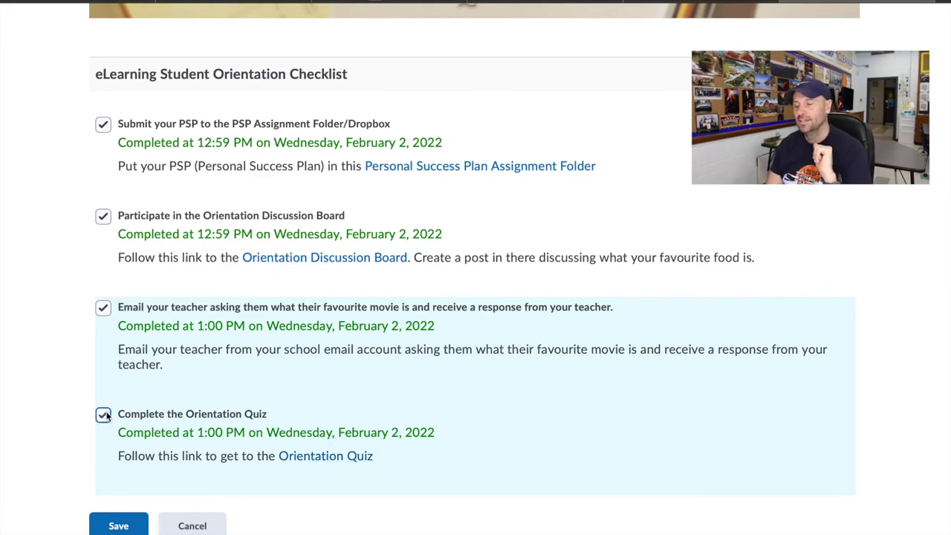
{"action": "left_click", "coordinate": [110, 524]}
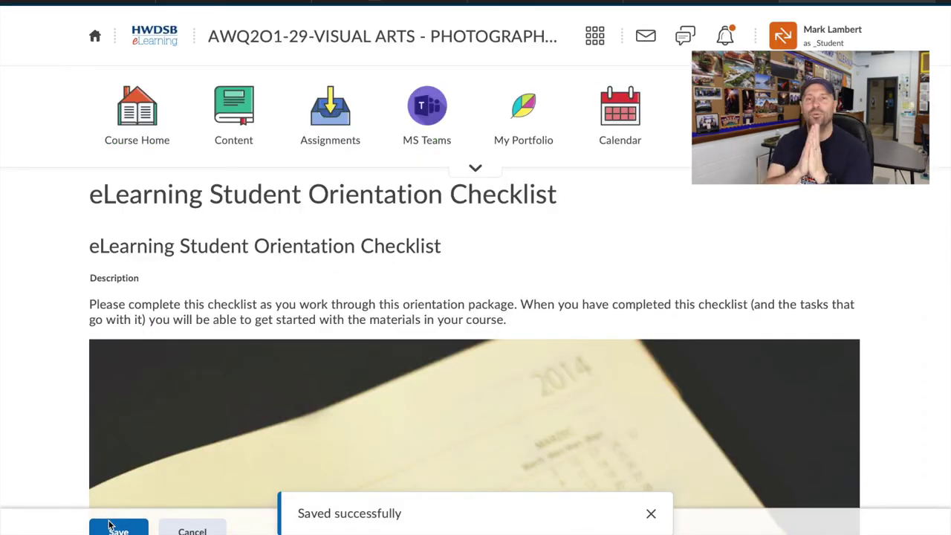
{"action": "scroll", "coordinate": [110, 524], "scroll_direction": "down", "scroll_amount": 6}
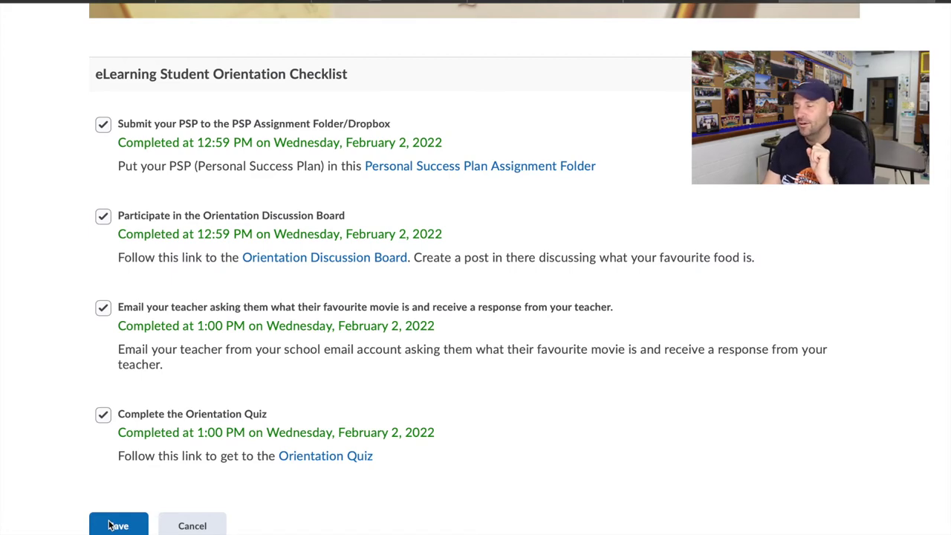
Expand the eLearning Student Orientation Package in the course content, and return to the course home page.
{"action": "scroll", "coordinate": [110, 524], "scroll_direction": "up", "scroll_amount": 8}
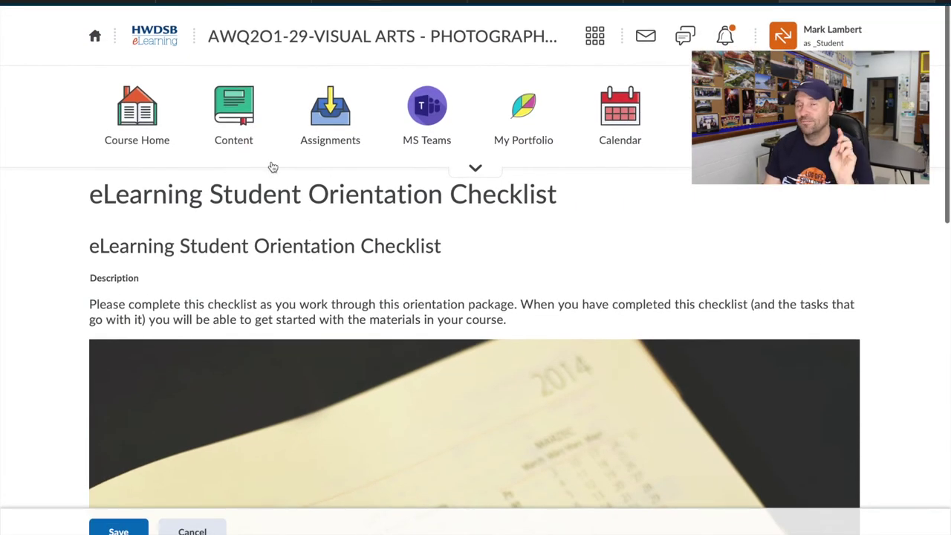
{"action": "left_click", "coordinate": [239, 117]}
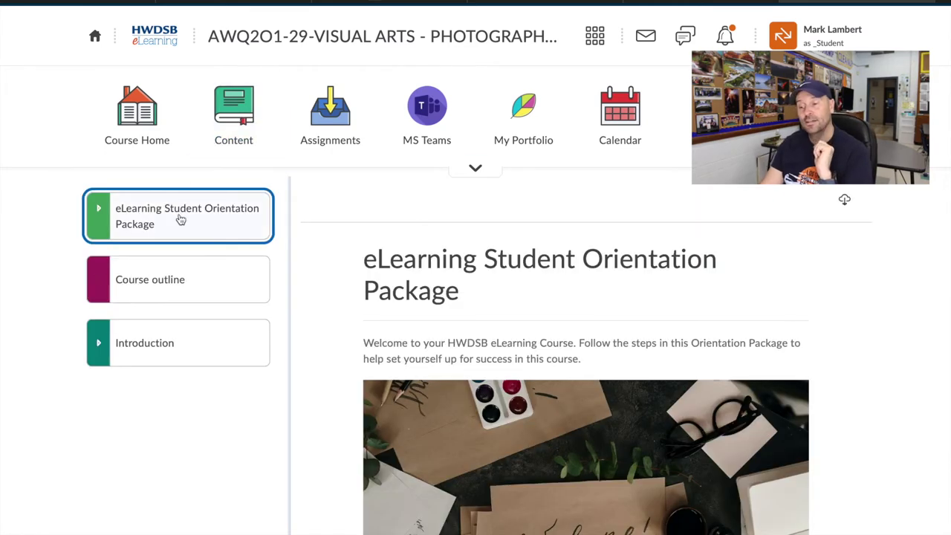
{"action": "left_click", "coordinate": [180, 218]}
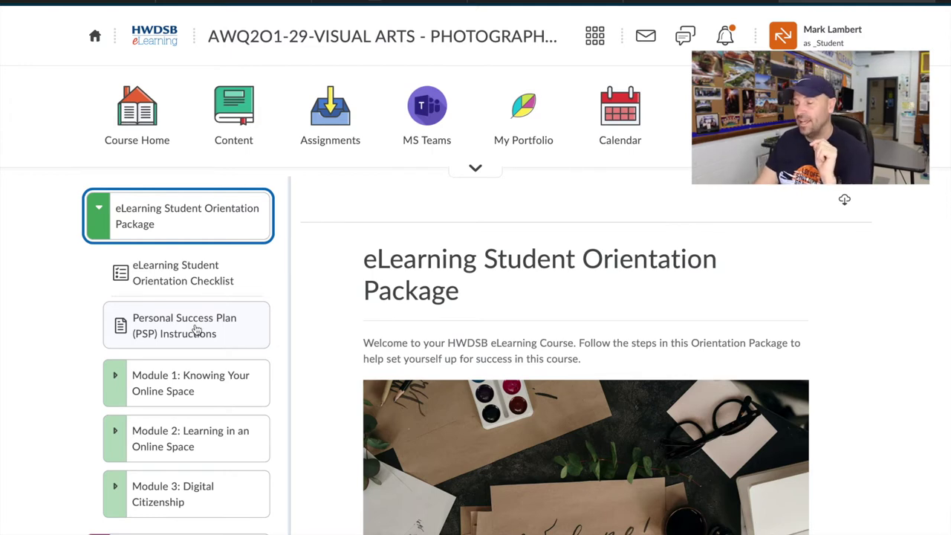
{"action": "left_click", "coordinate": [131, 147]}
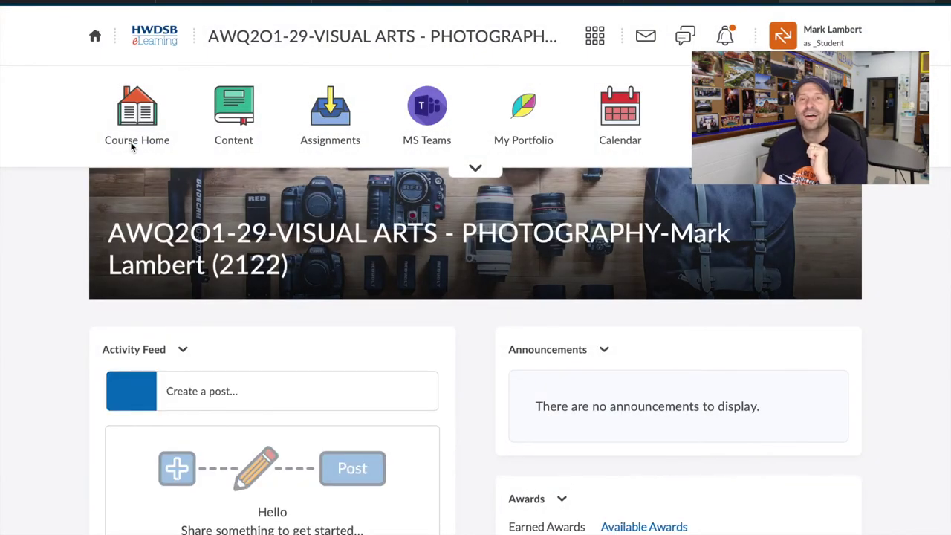